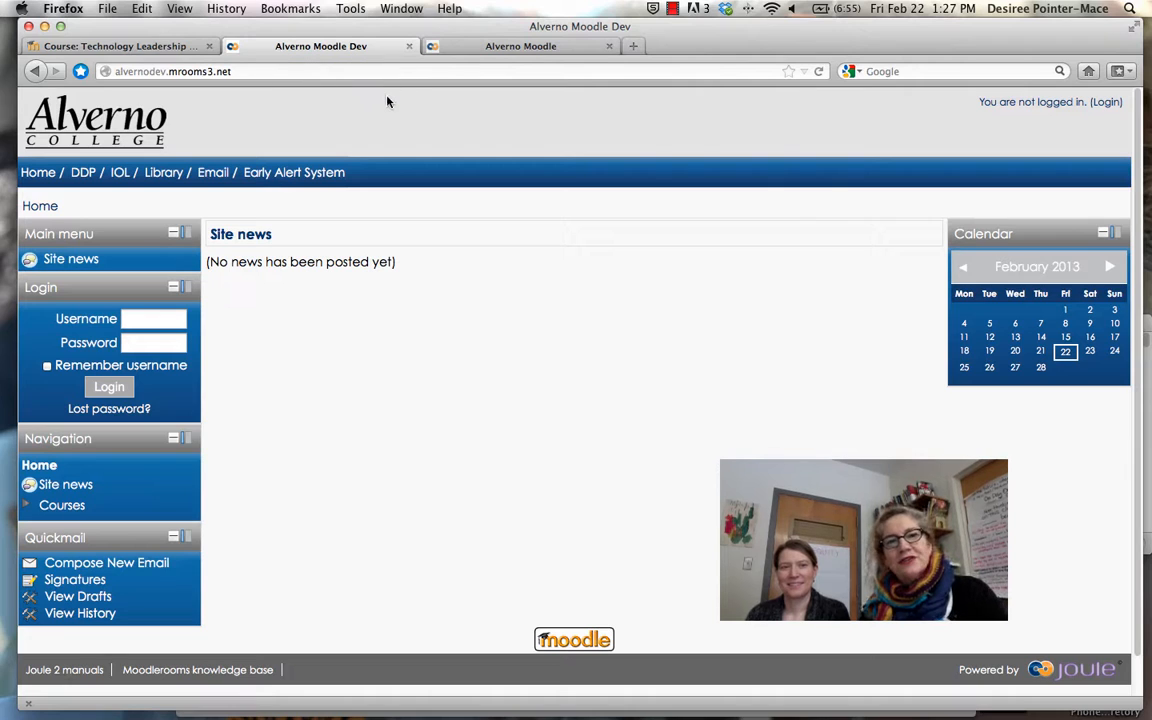
Switch to the live Alverno Moodle tab showing the logged-in My courses list
click(158, 318)
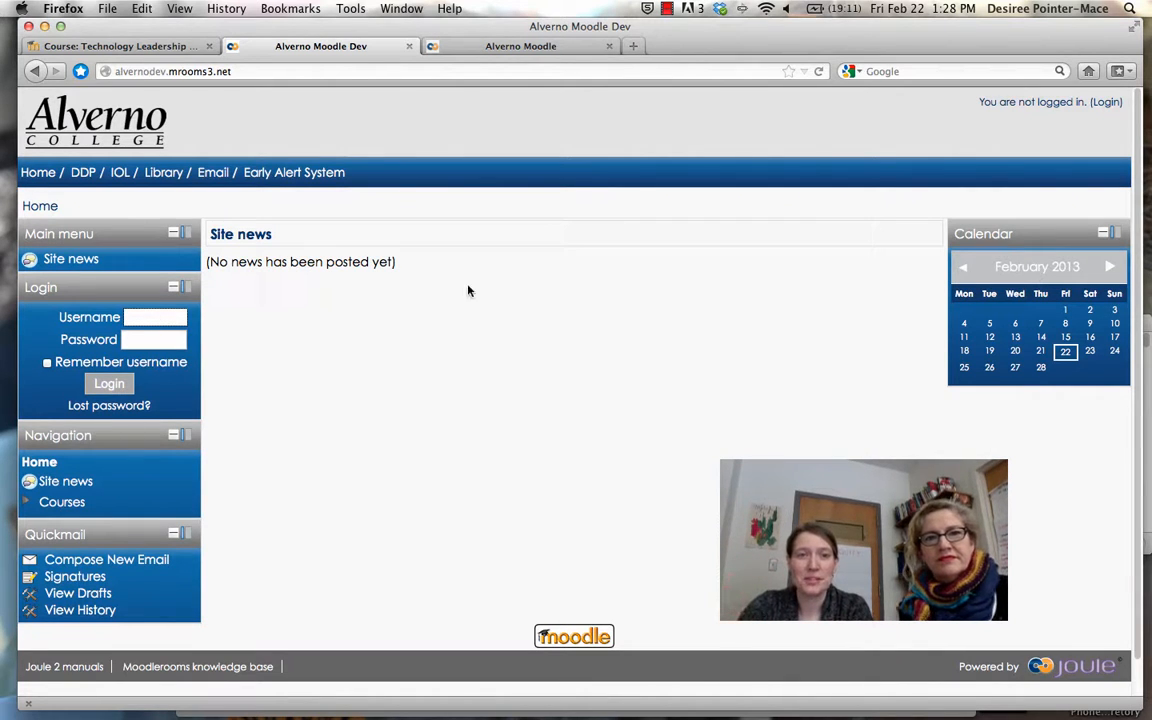
click(445, 45)
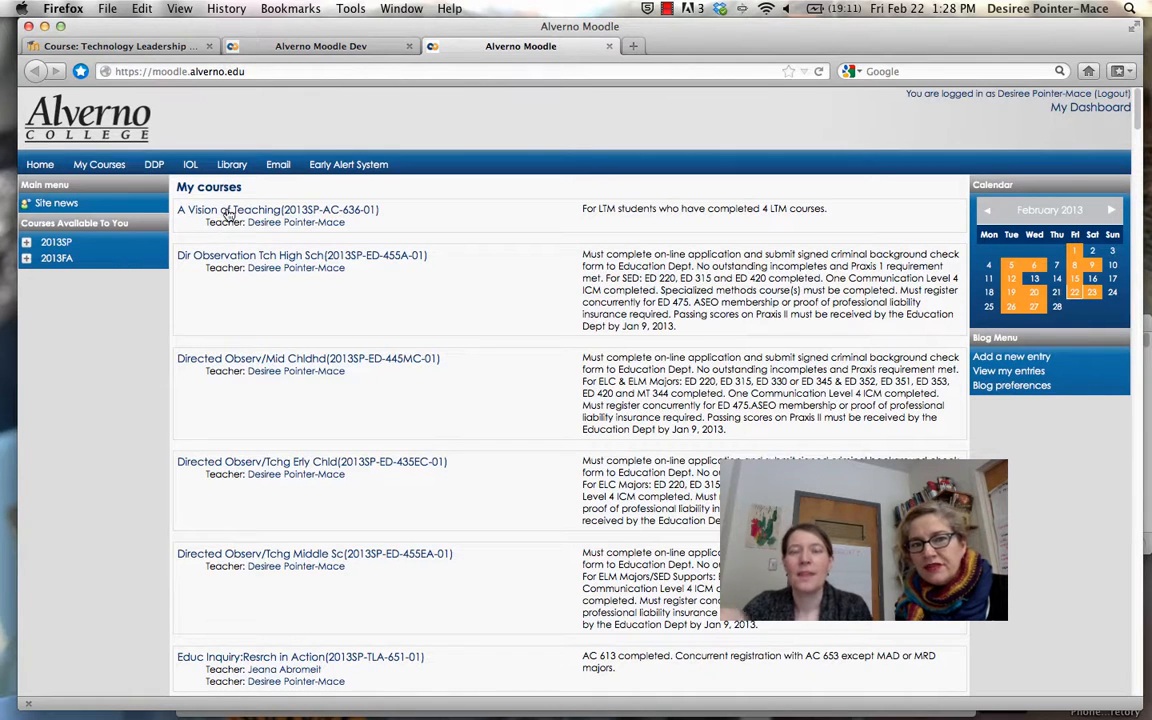
Go back to the Alverno Moodle Dev tab, whose home page is still logged out
click(355, 52)
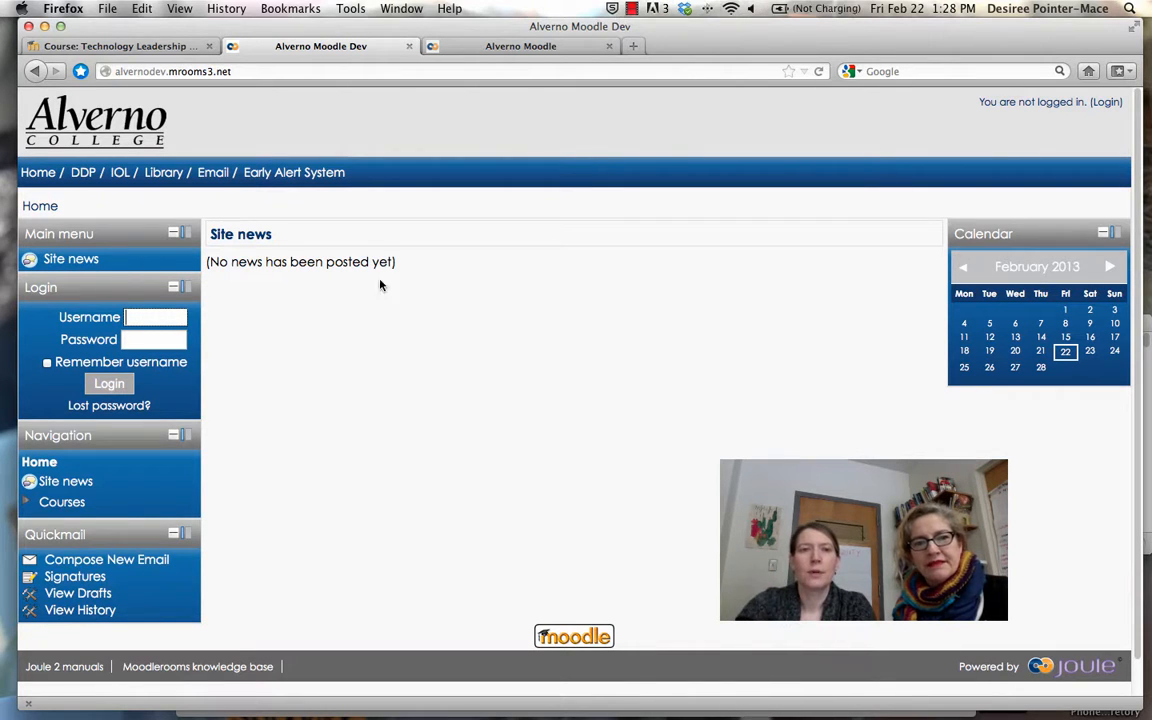
click(487, 50)
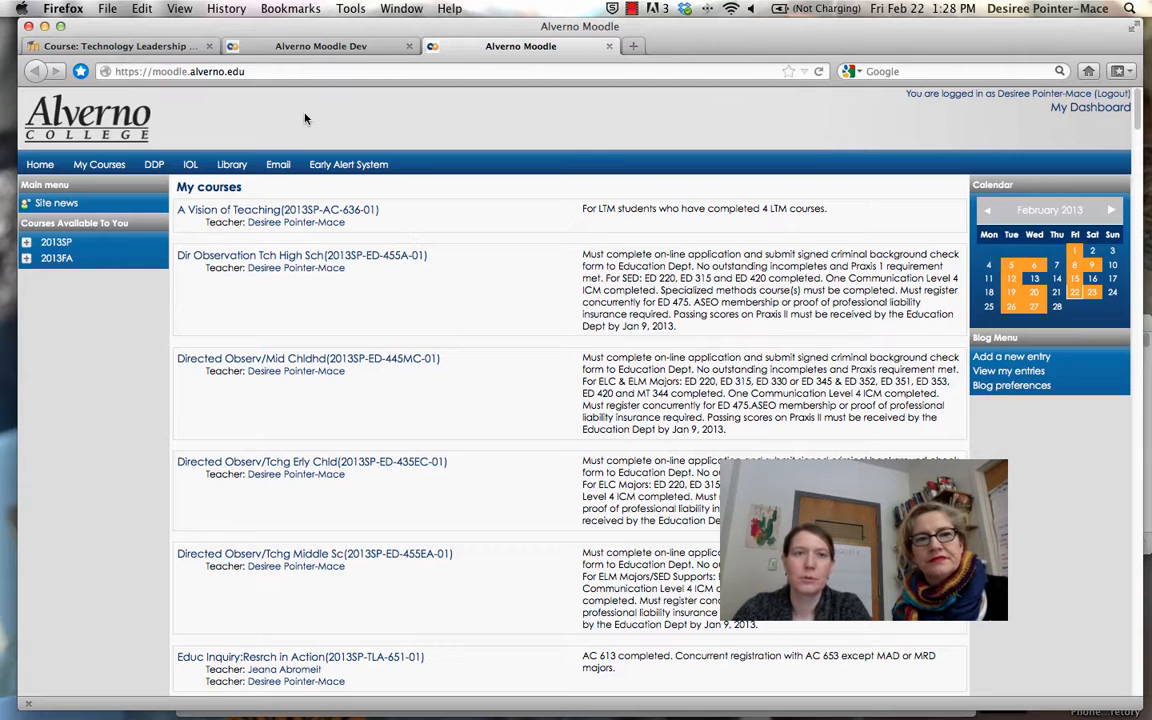
click(252, 48)
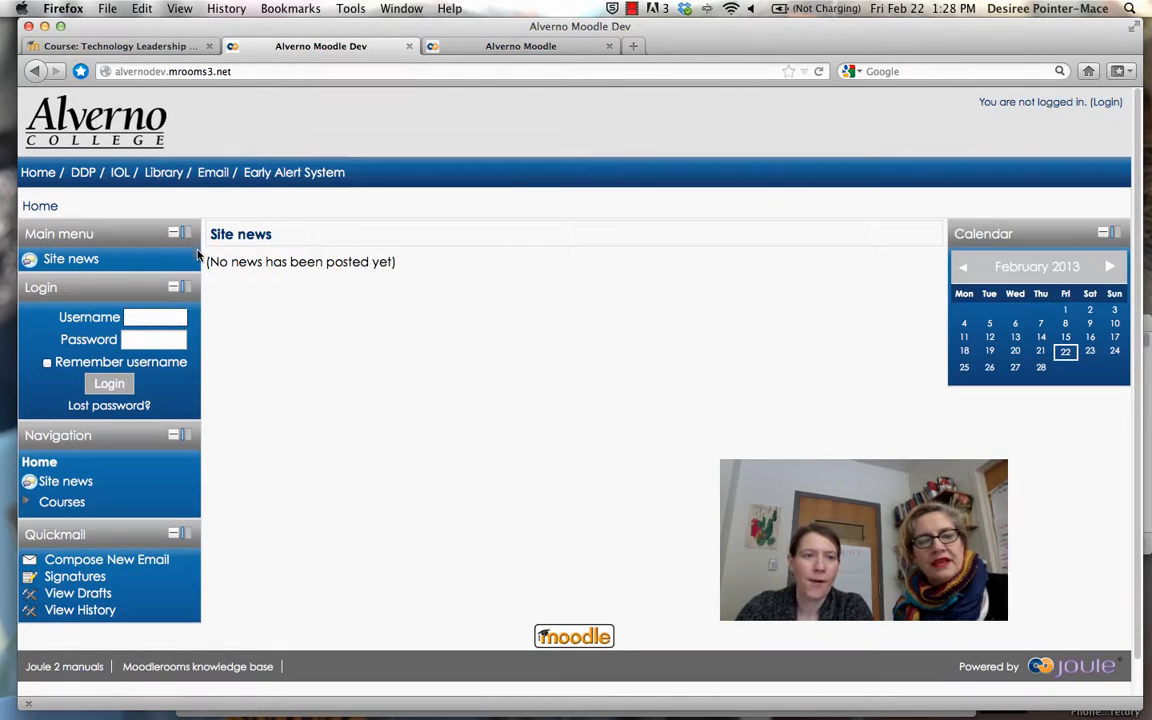
Log in to the Dev site with the administrator username and password
double_click(171, 318)
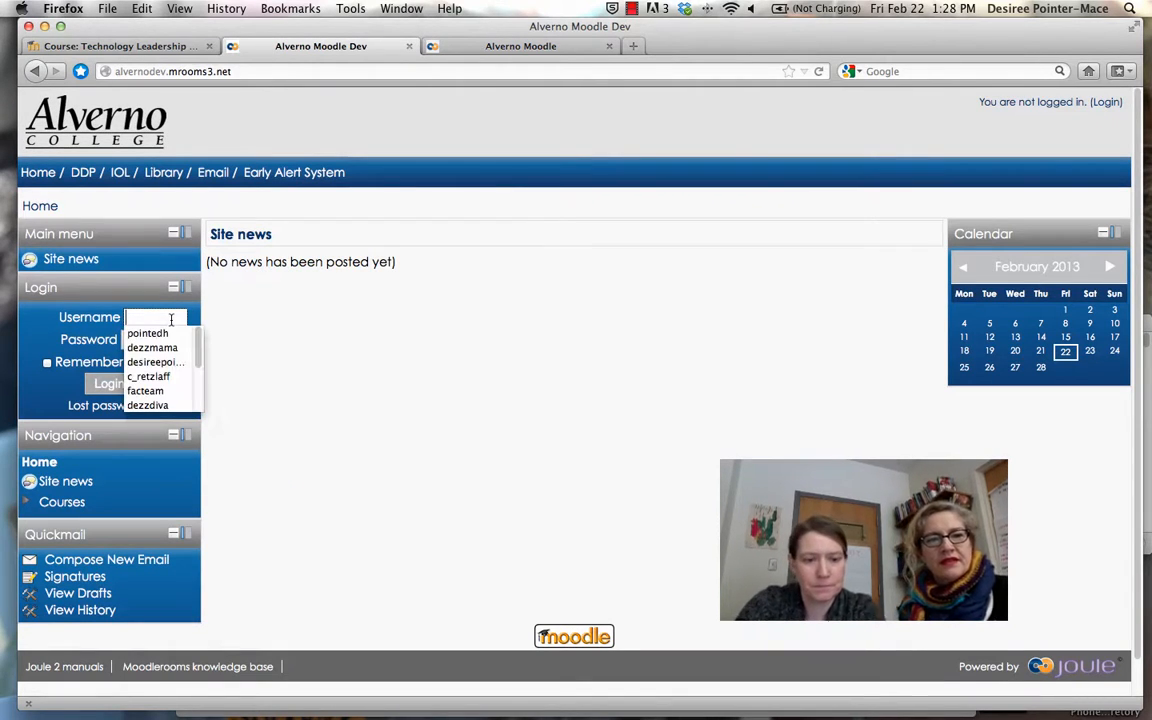
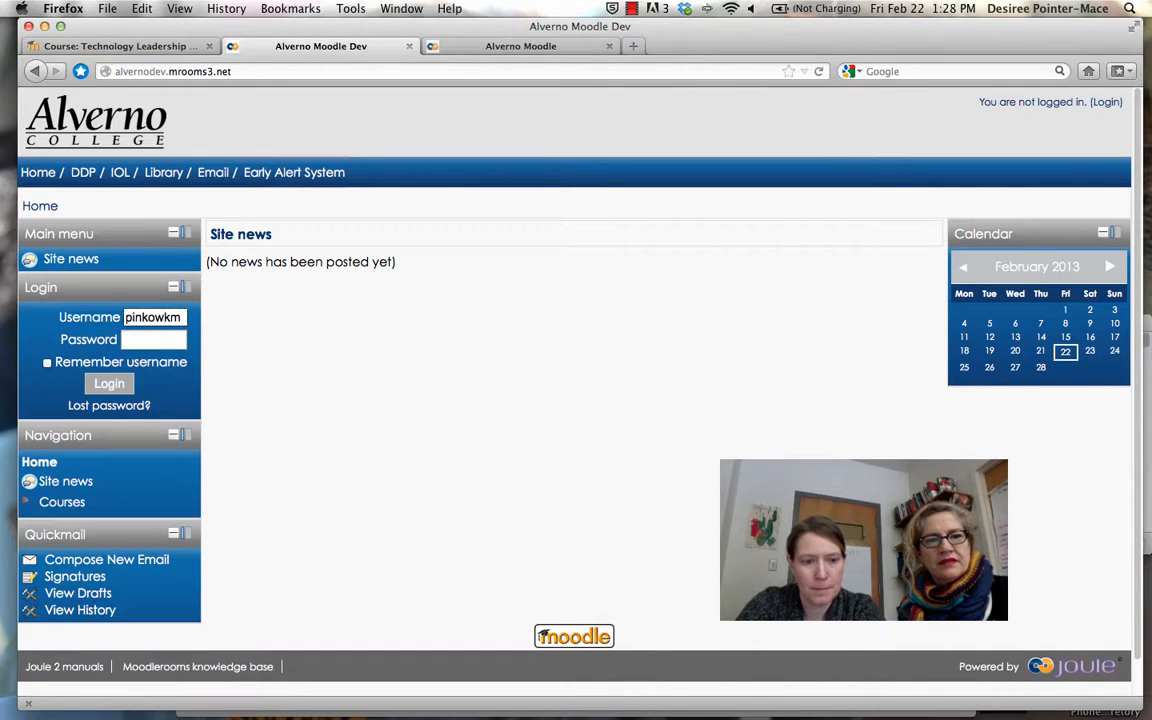
key(Tab)
text(••••••)
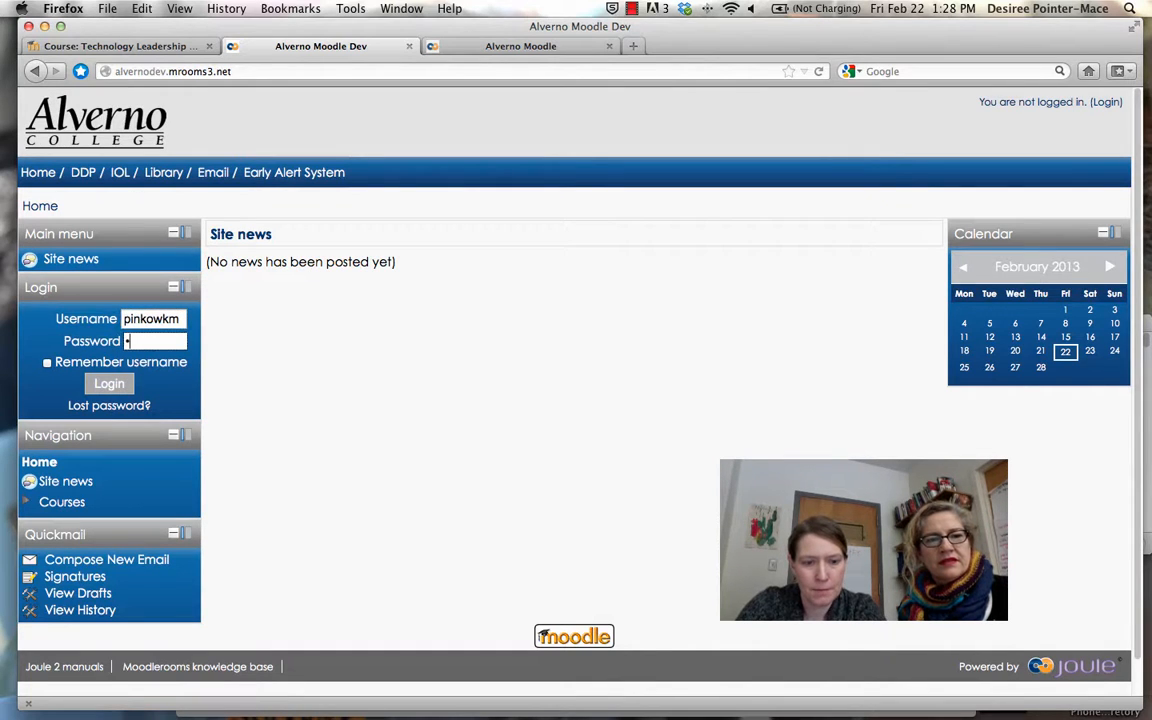
text(•)
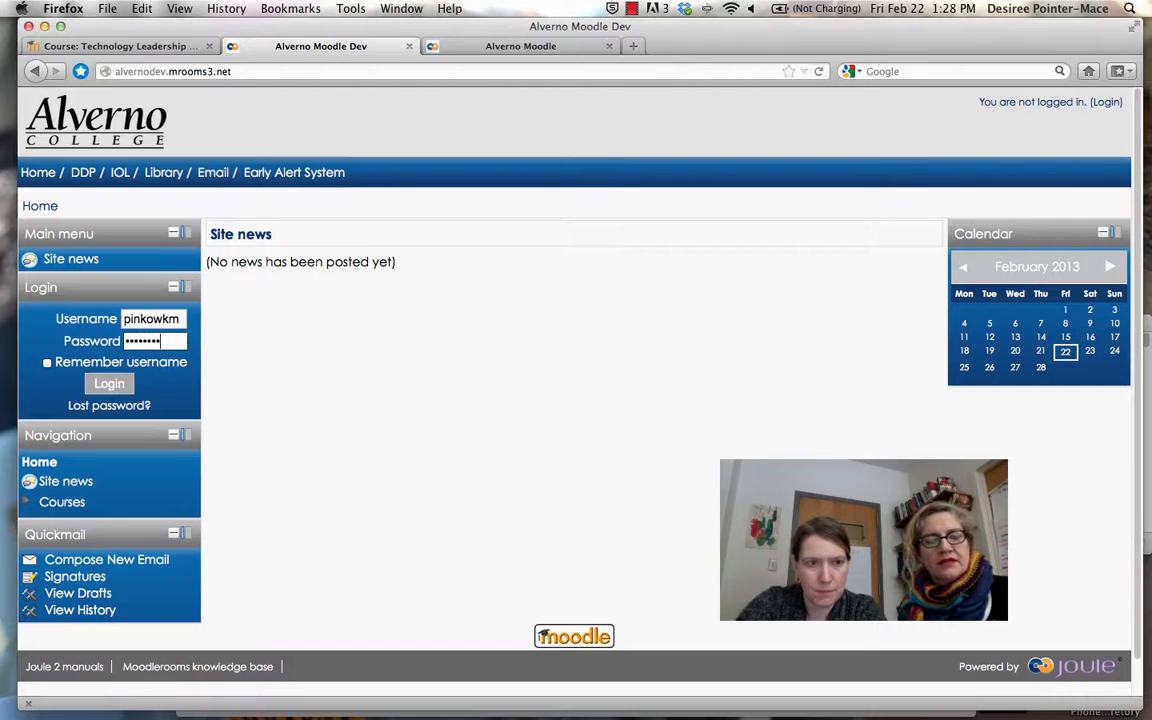
click(110, 386)
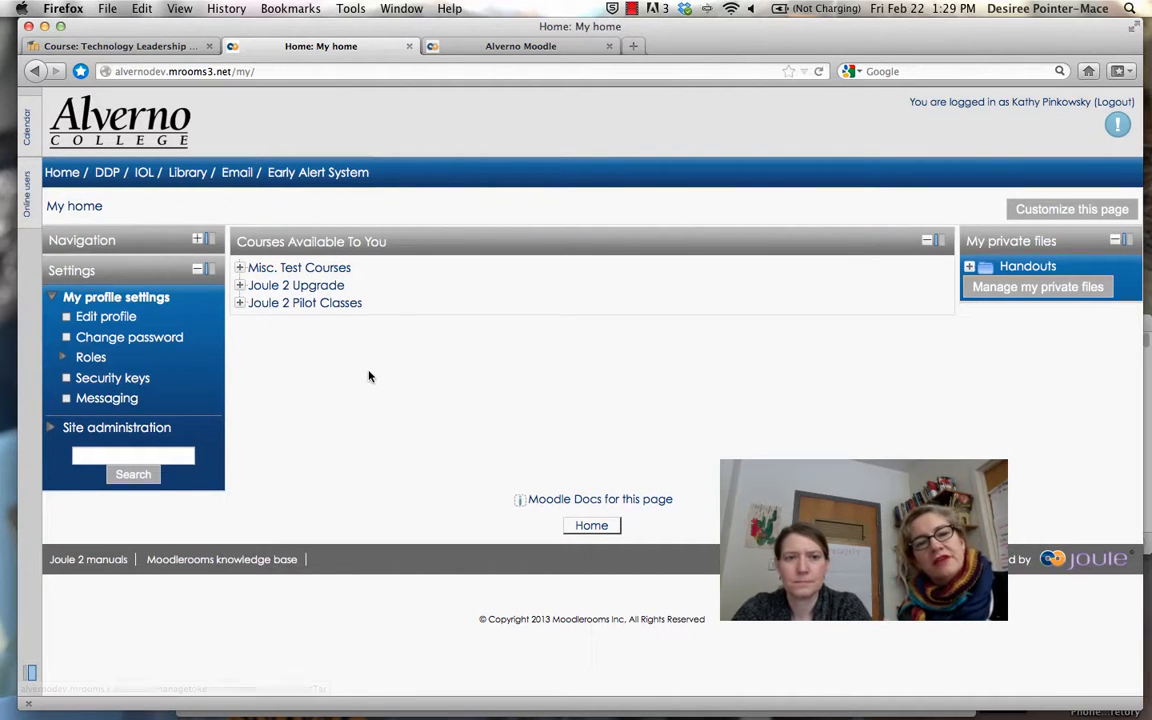
Expand Joule 2 Pilot Classes and open the personal Sandbox course
click(239, 305)
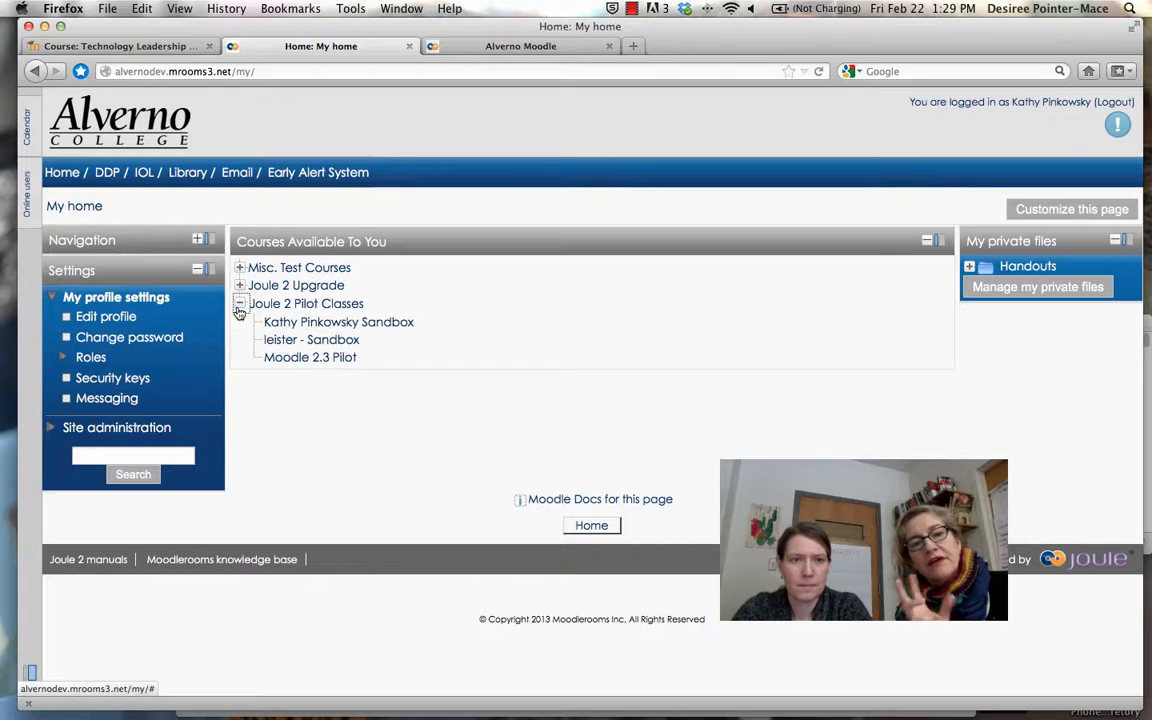
click(295, 324)
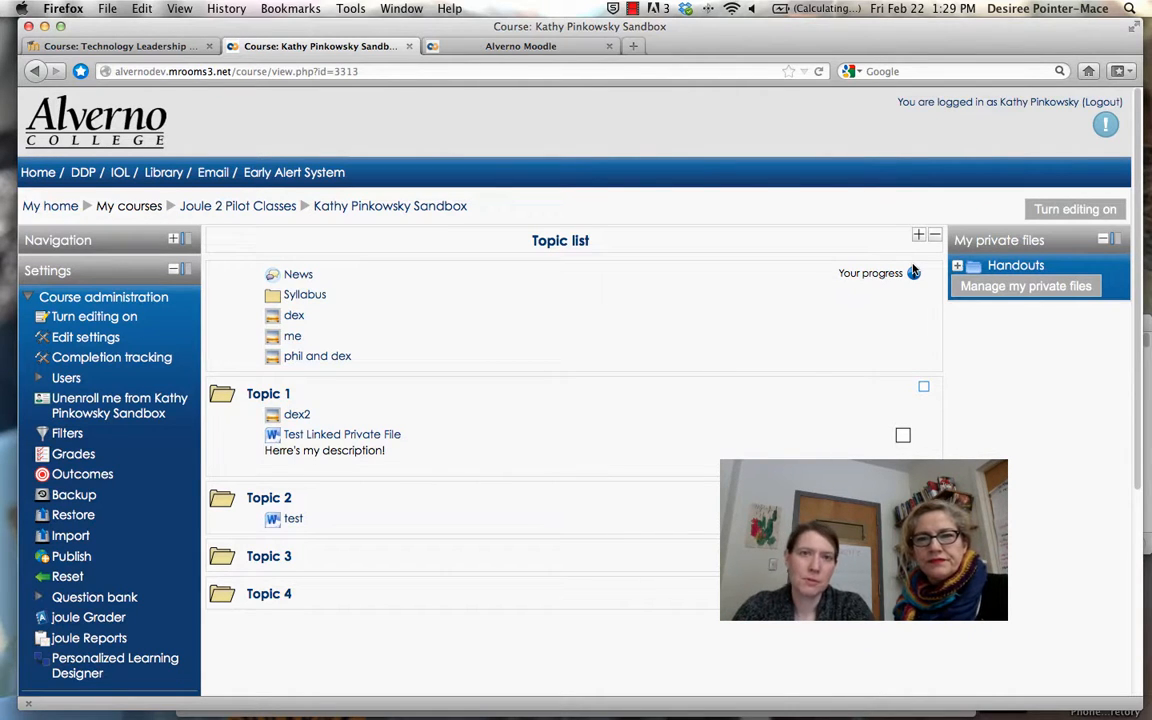
View the logged-in user's public profile, then return to My home via the breadcrumb
click(1043, 103)
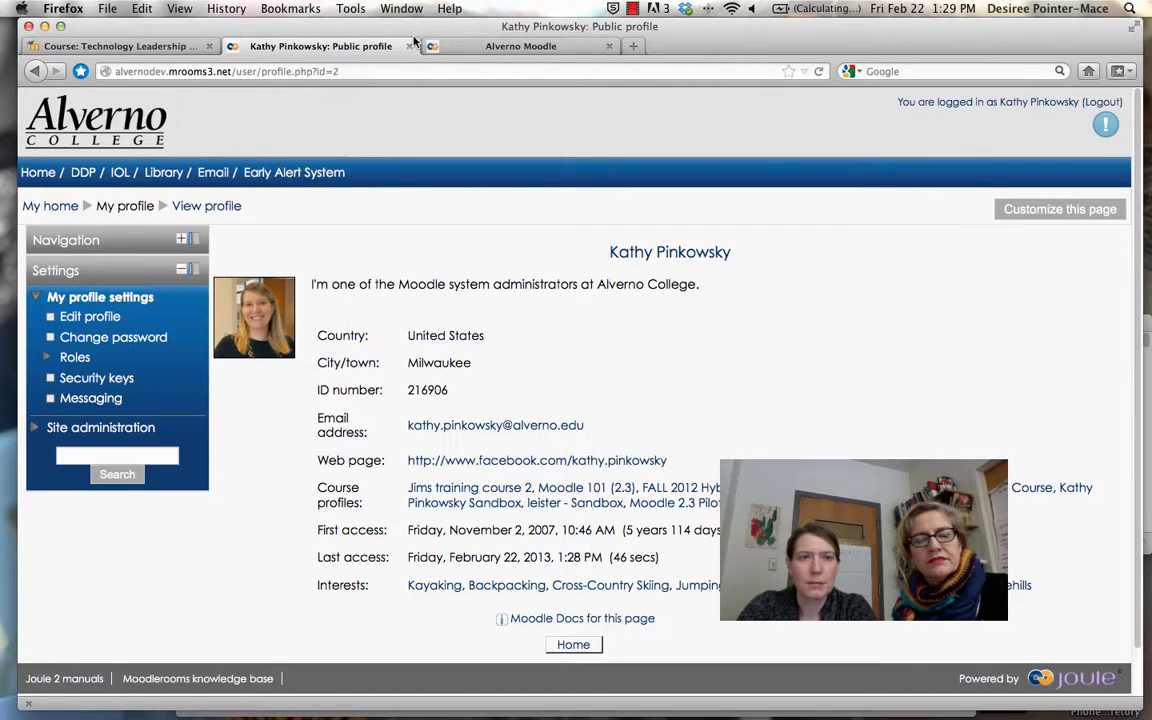
click(33, 183)
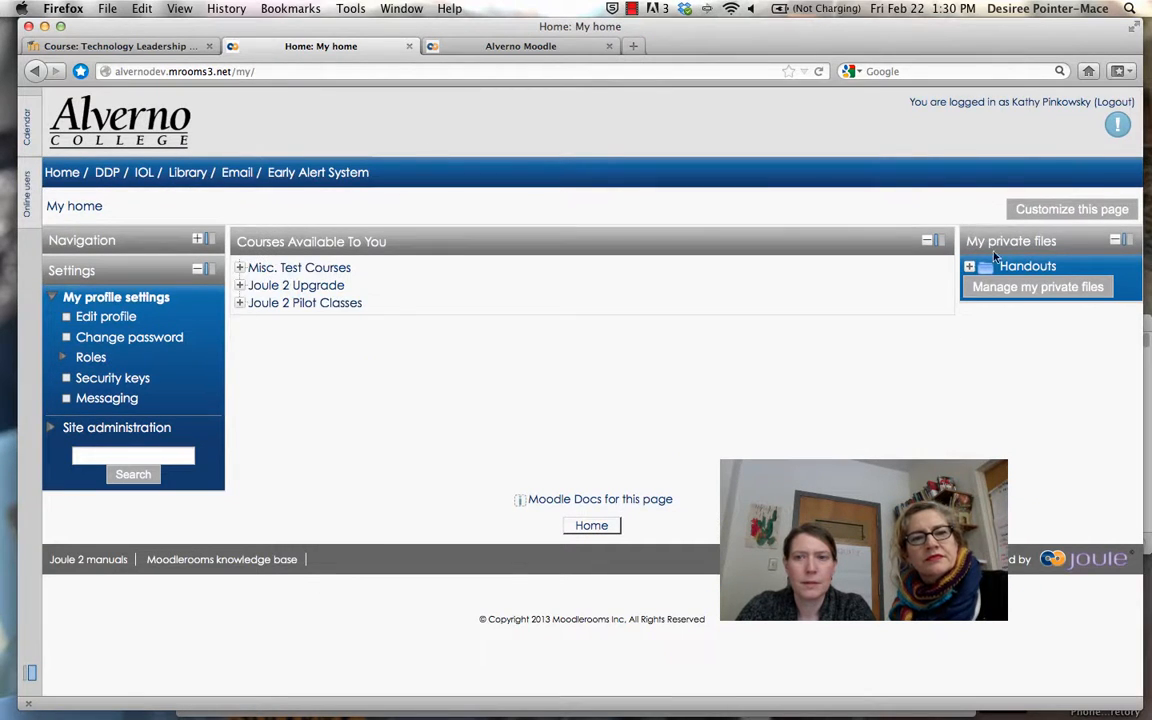
click(1080, 288)
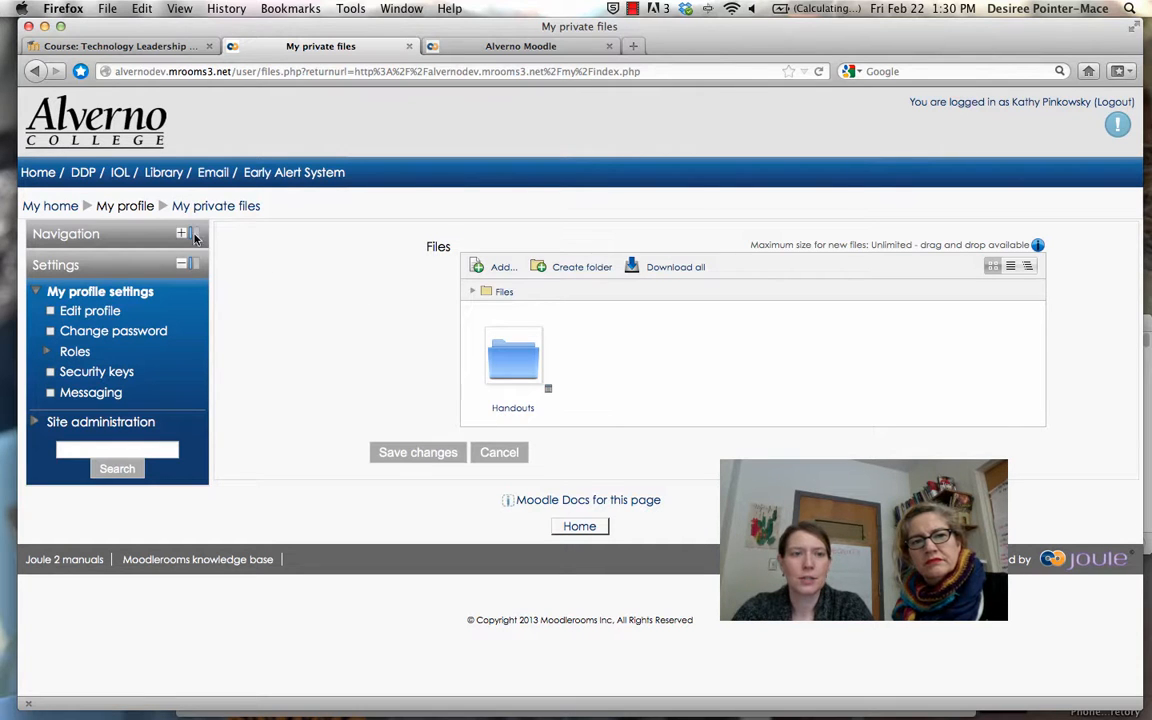
click(69, 213)
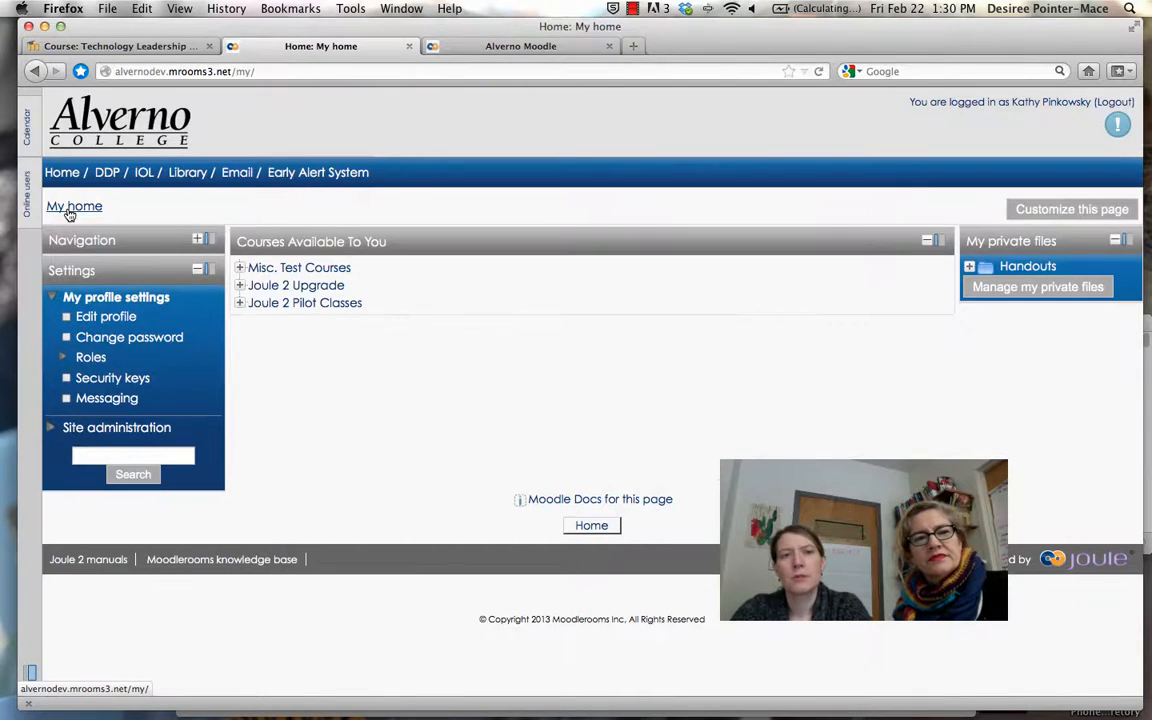
Open the Sandbox course under Joule 2 Pilot Classes and turn editing on
click(240, 304)
click(288, 330)
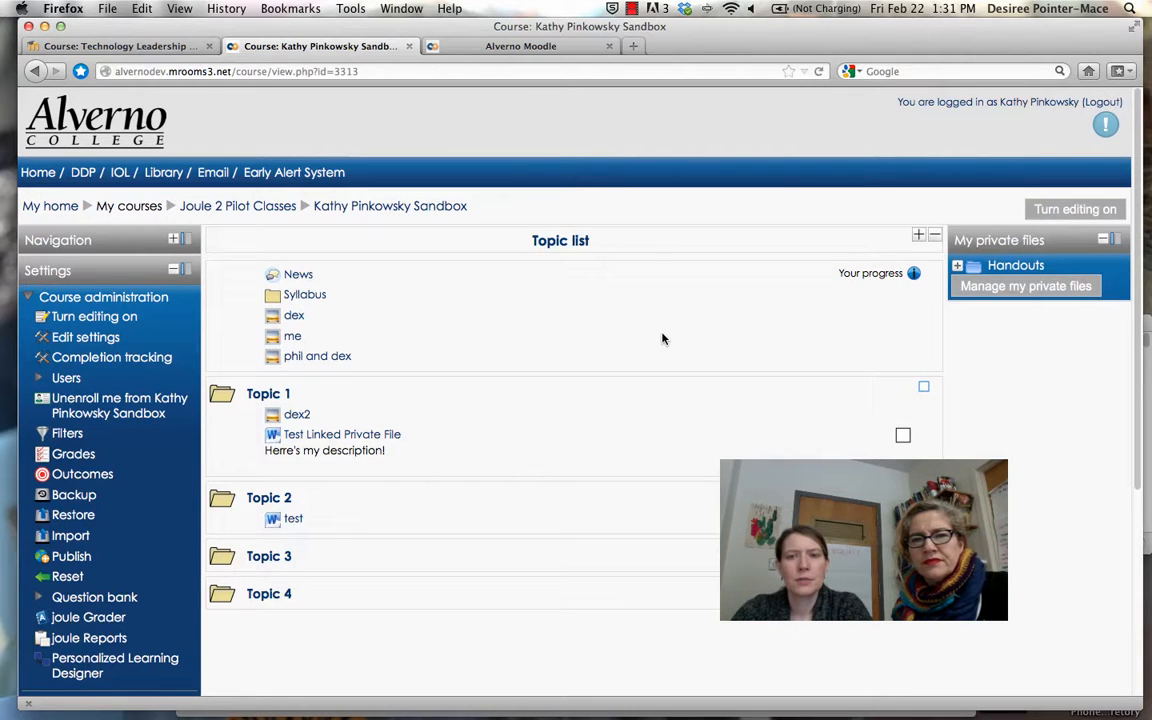
click(1075, 210)
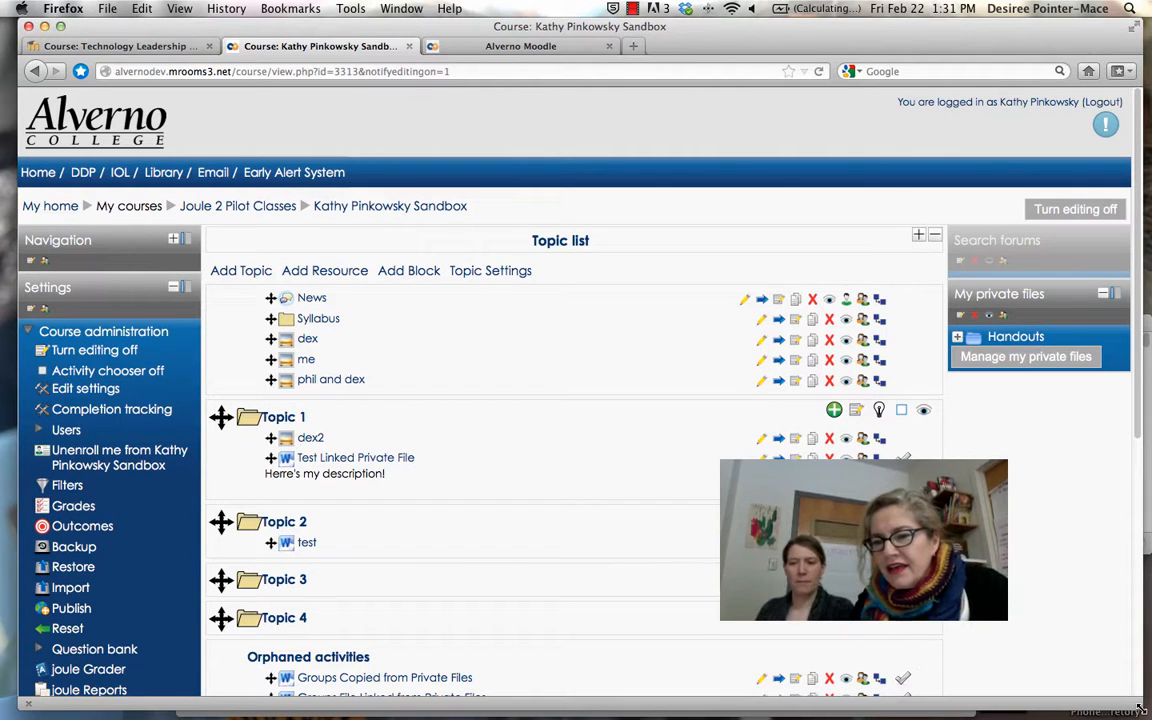
Narrow the browser window and open a new Finder window beside it
drag(1140, 708, 972, 708)
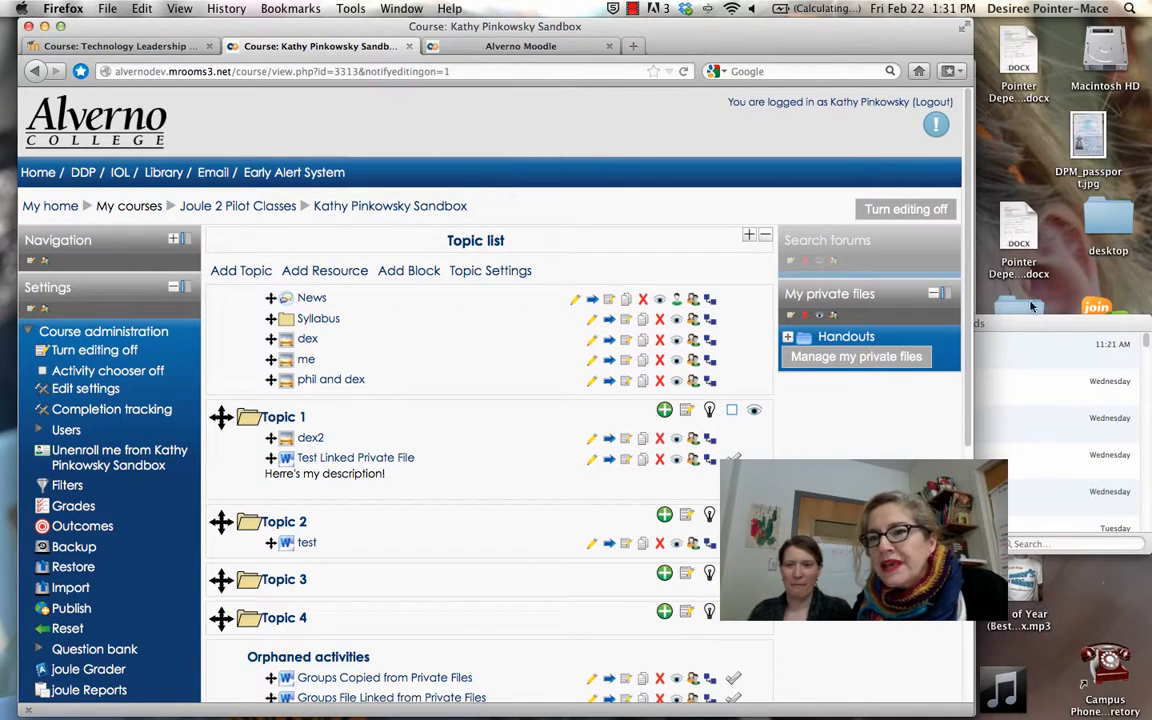
click(1022, 333)
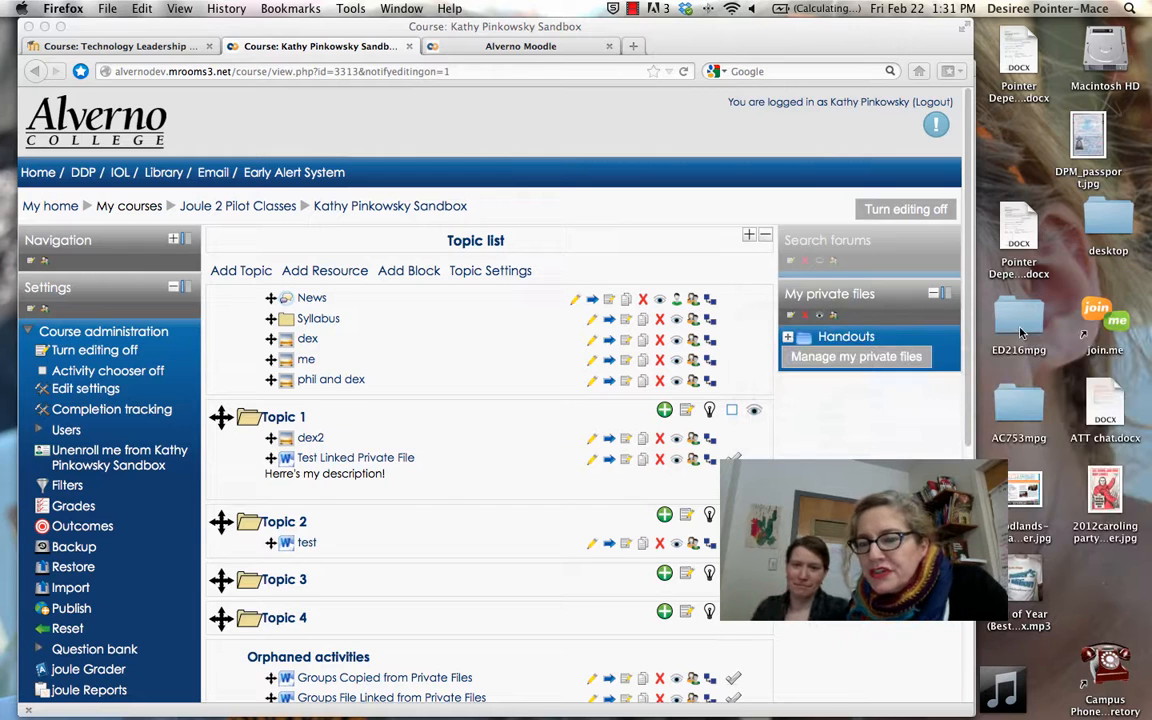
click(908, 89)
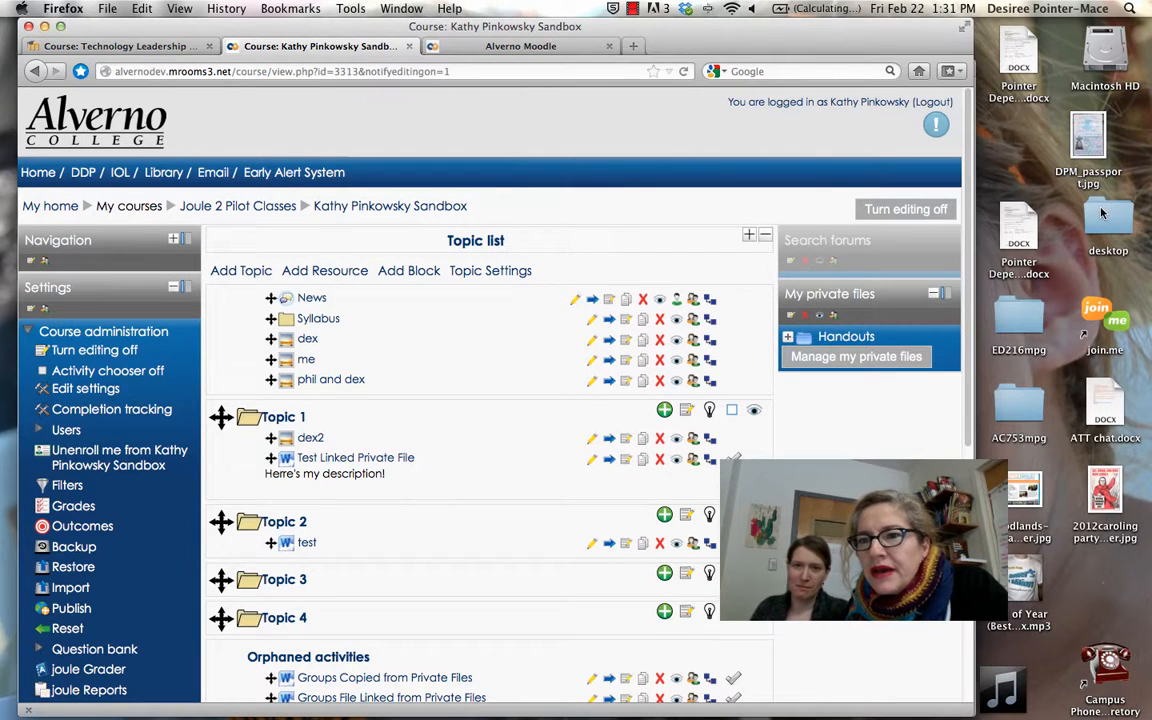
click(1012, 163)
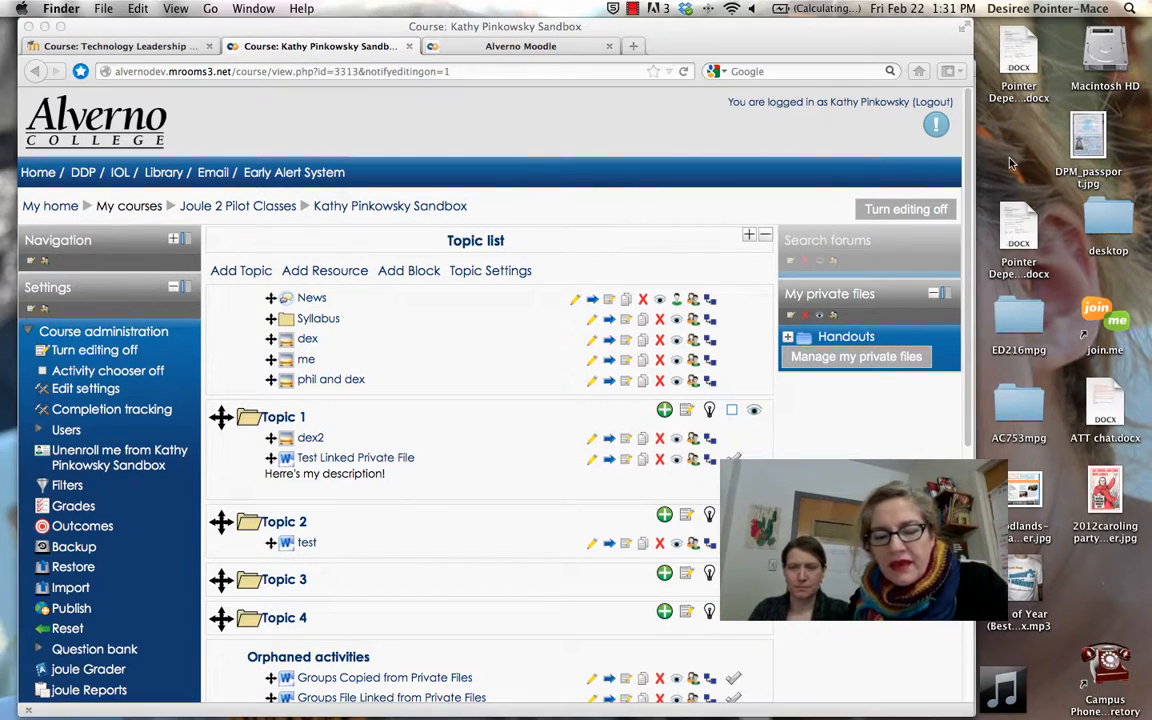
key(super+shift+n)
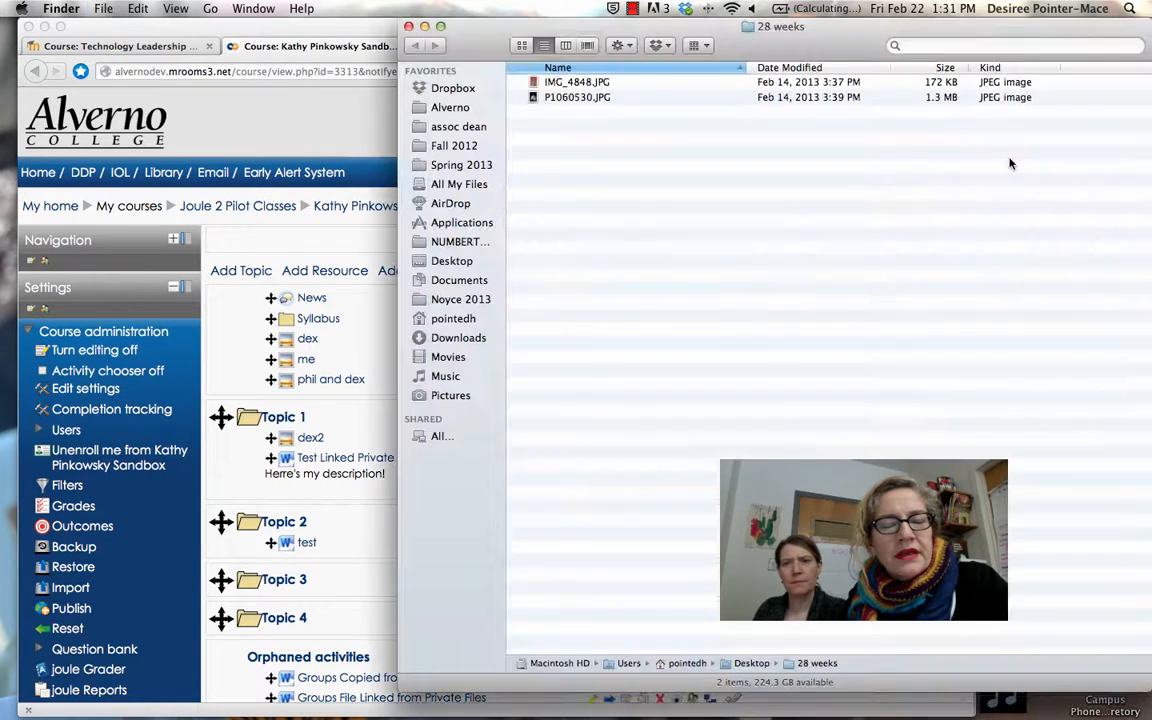
Drag IMG_4848.JPG from the 28 weeks folder into Topic 1 as a resource
drag(721, 33, 886, 33)
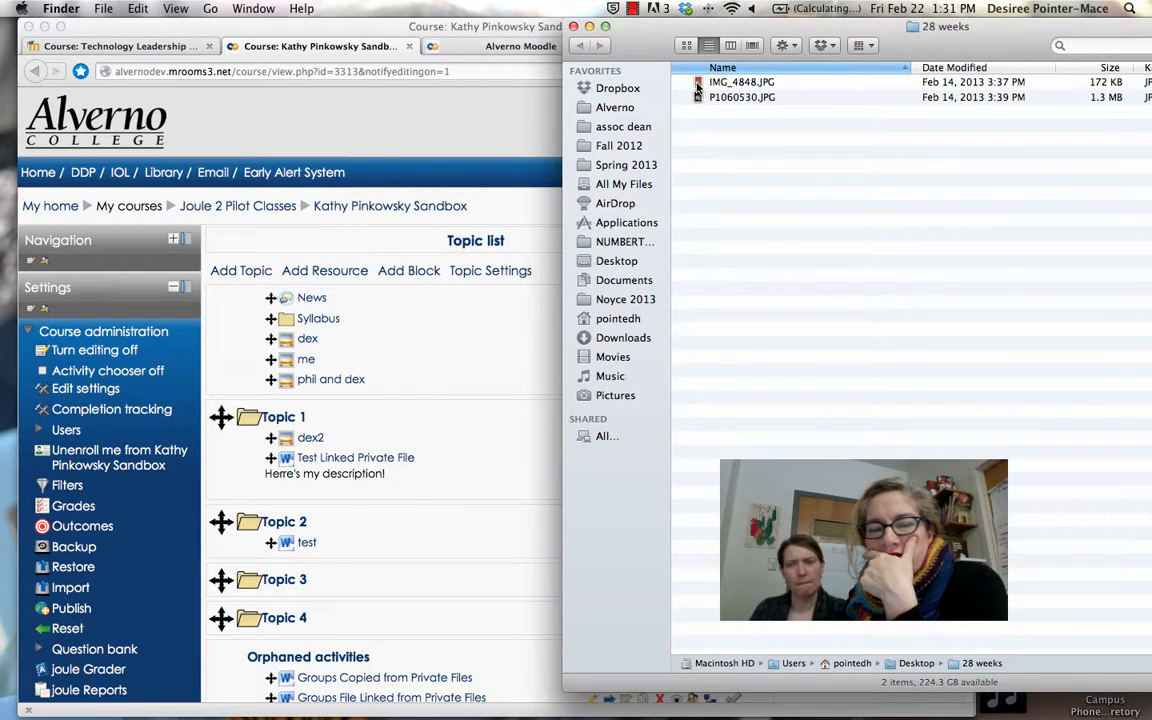
drag(698, 88, 360, 507)
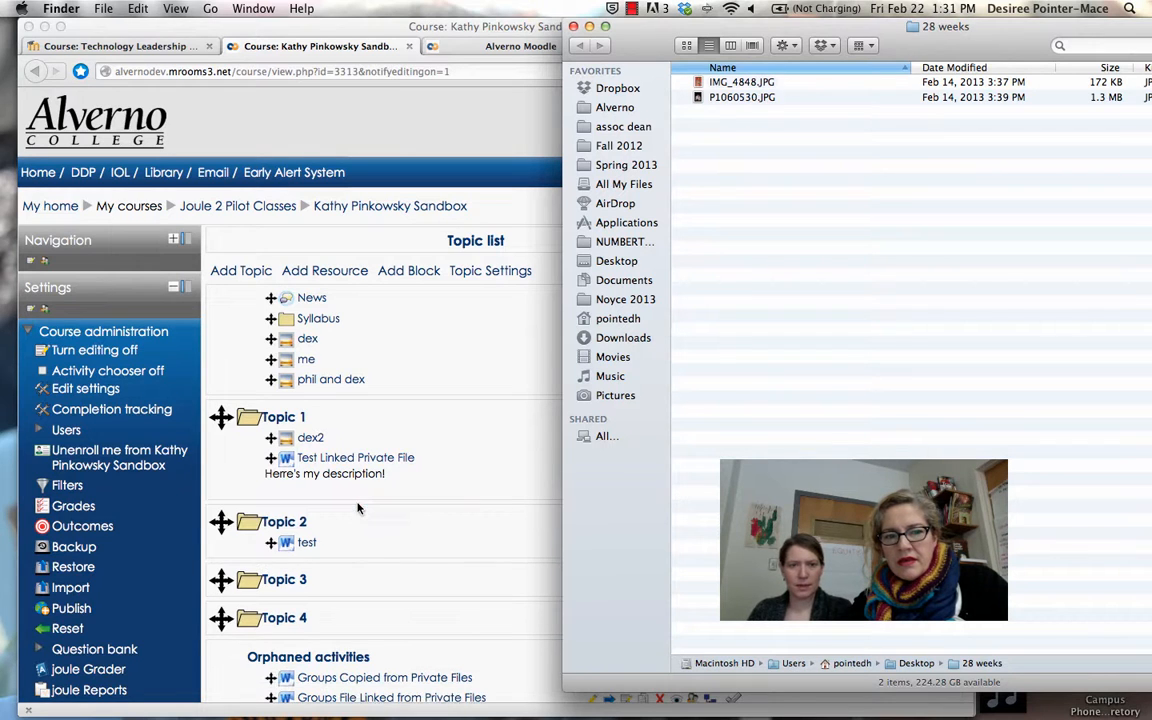
drag(700, 84, 281, 513)
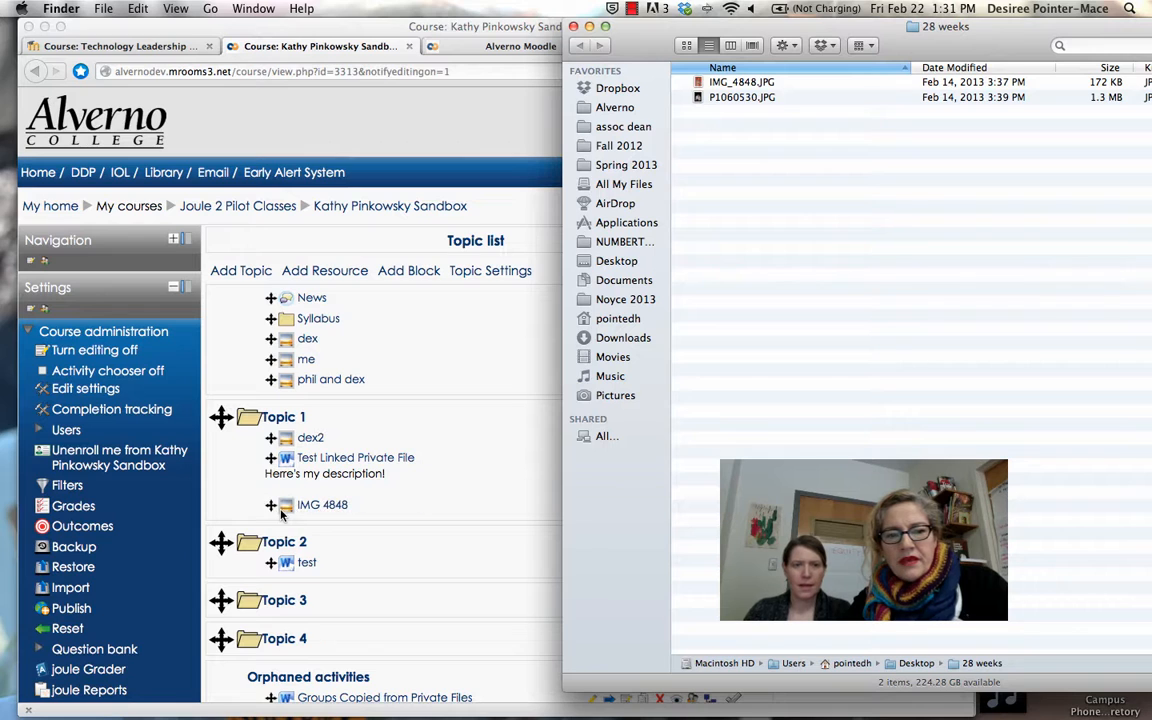
click(301, 507)
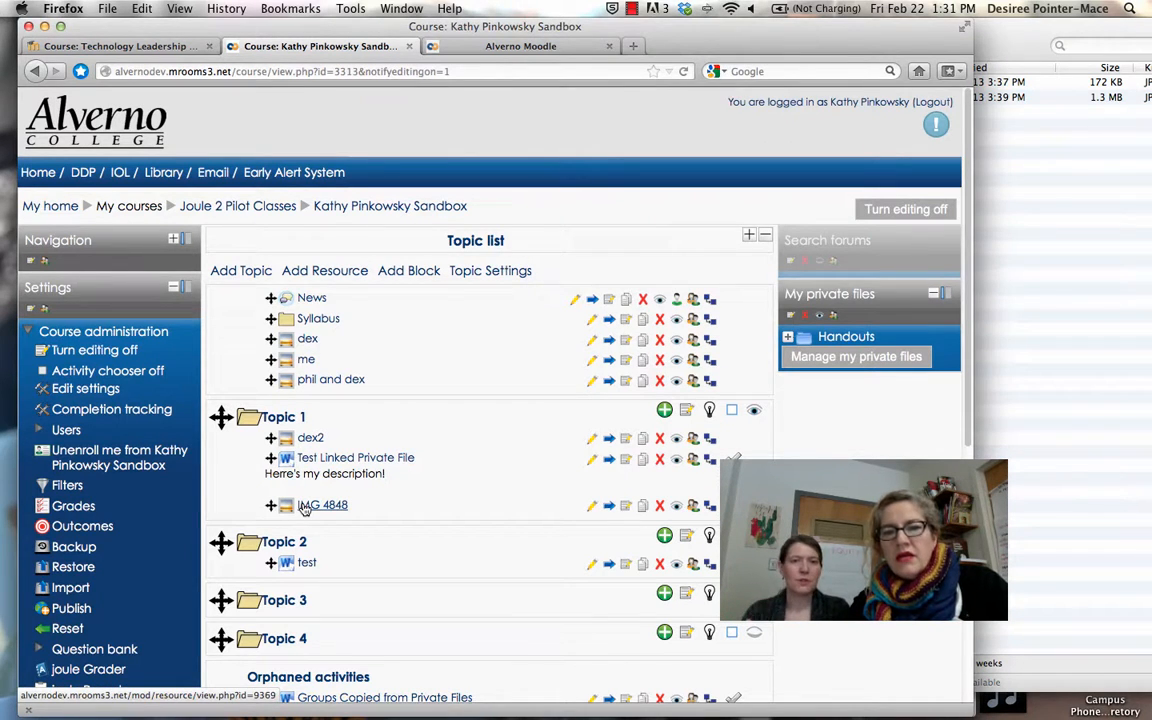
click(303, 508)
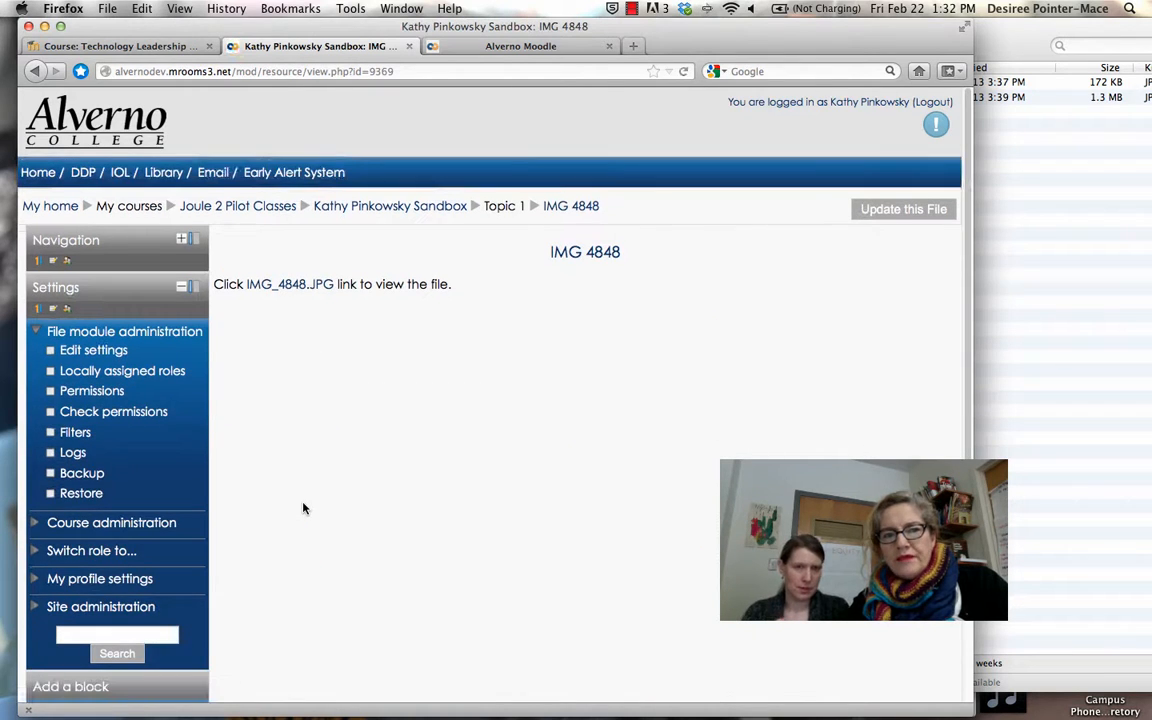
click(298, 287)
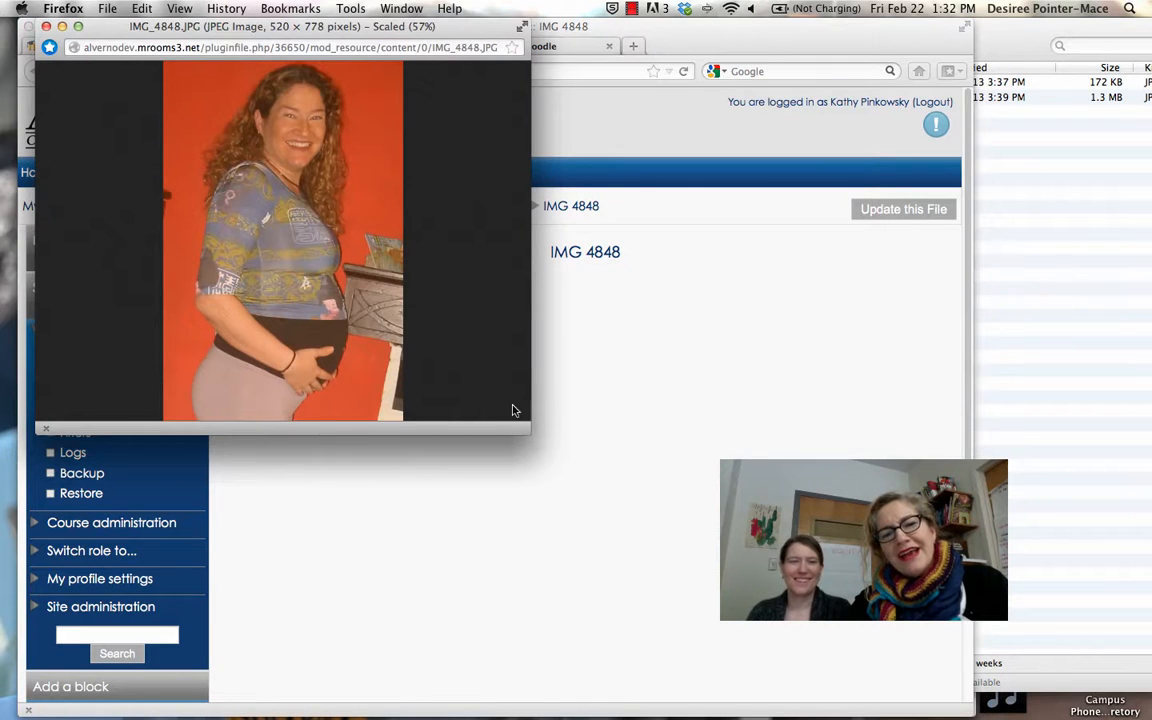
key(super+w)
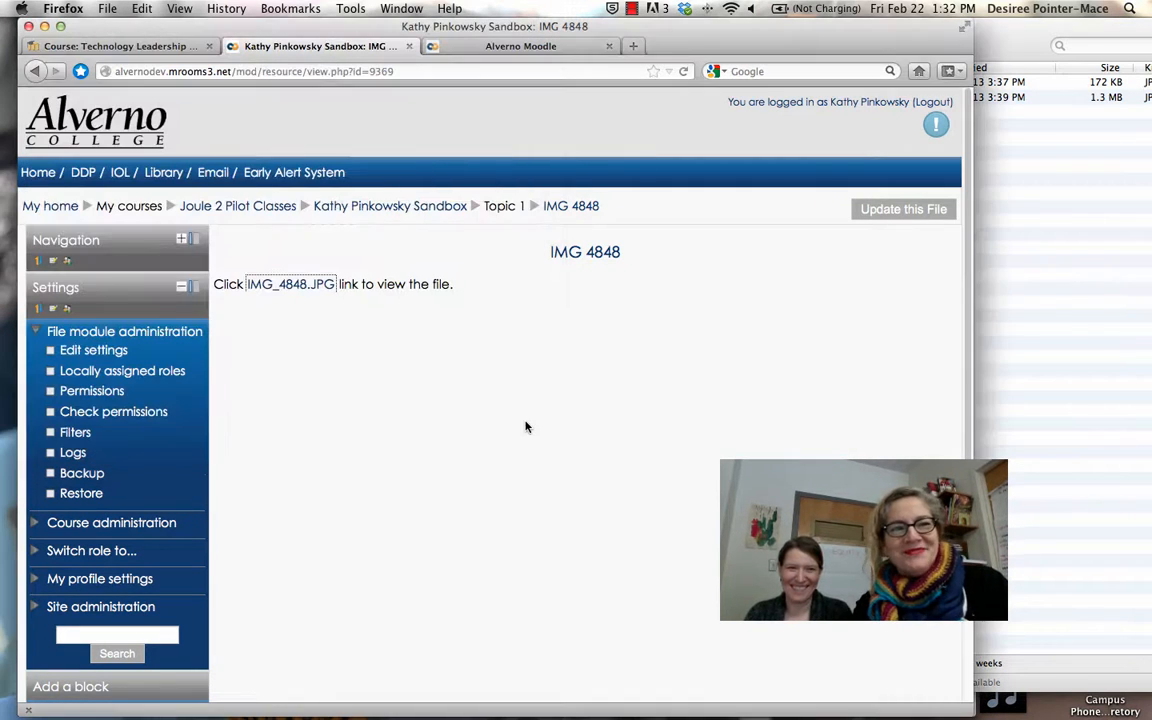
key(super+r)
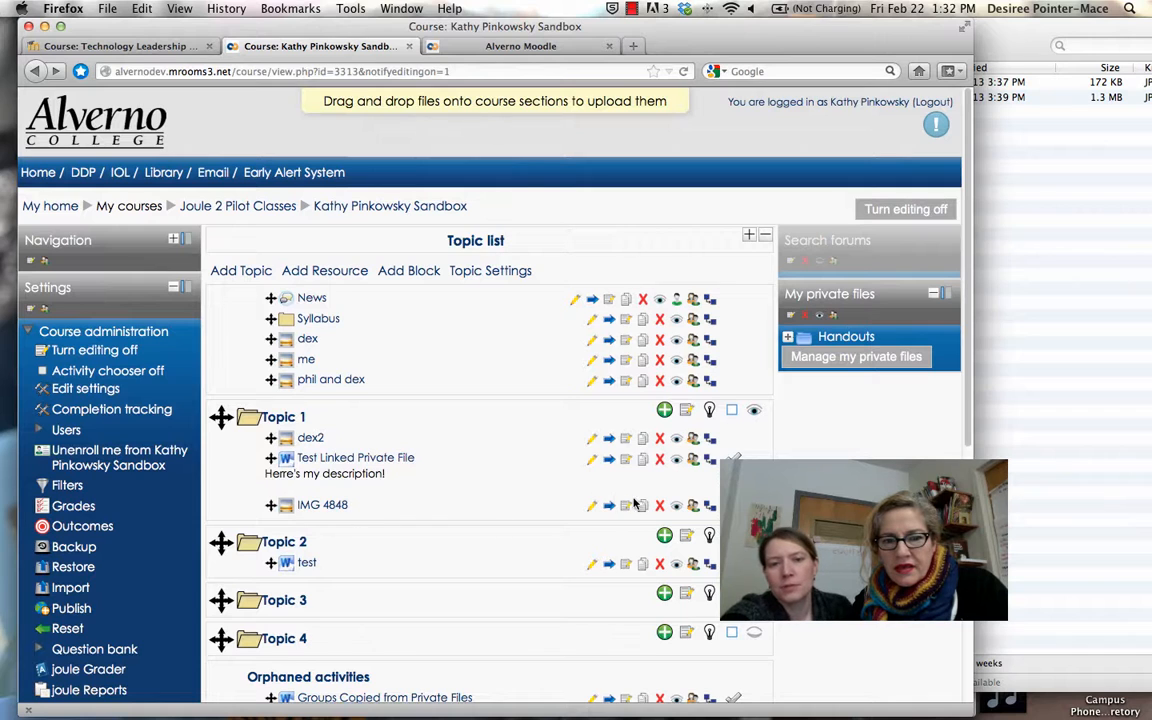
Choose Label from Topic 1's add activity or resource chooser
click(664, 414)
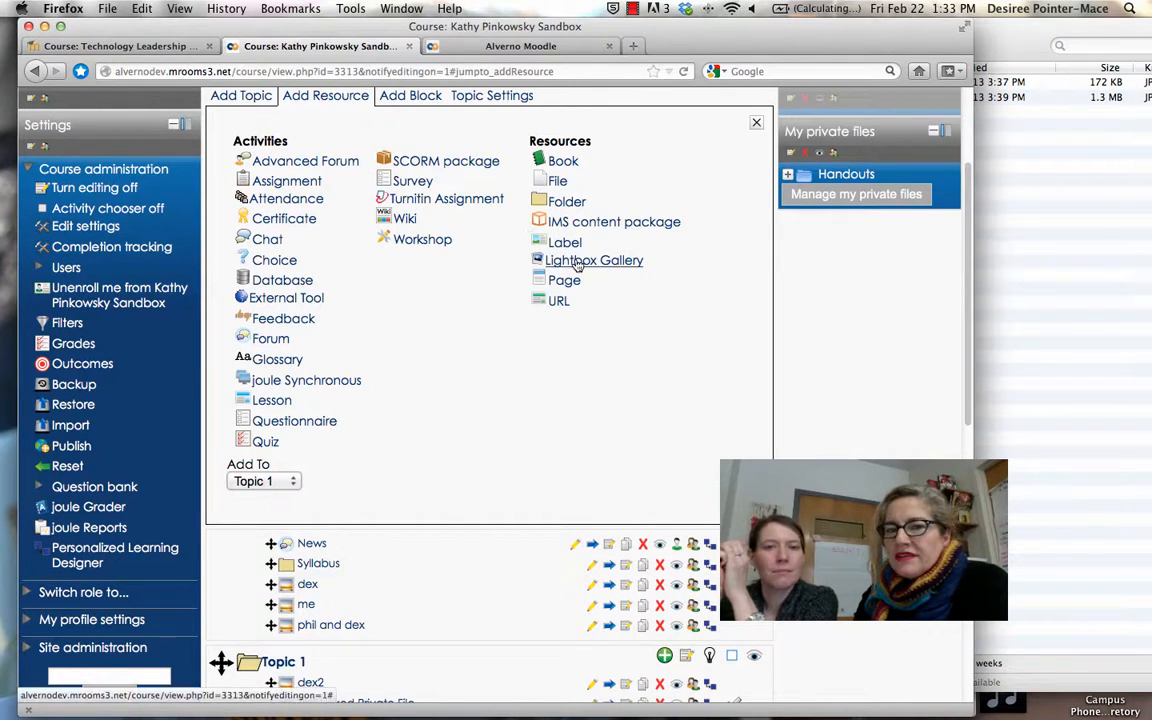
mouse_move(577, 263)
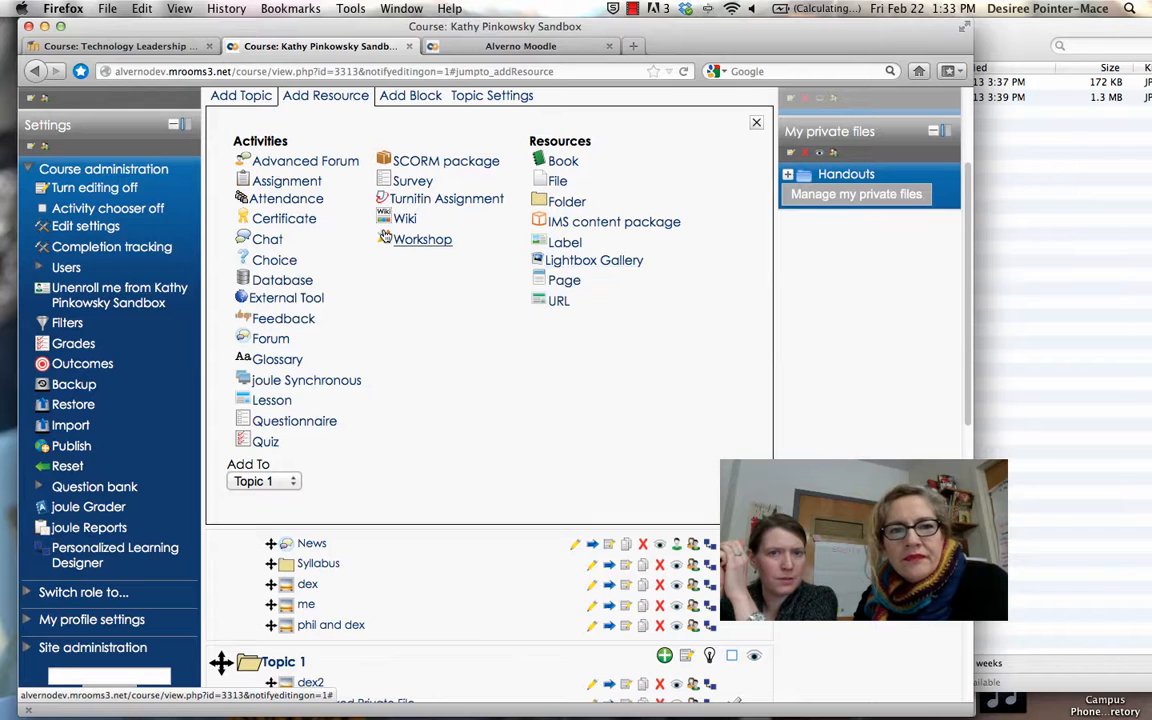
click(560, 244)
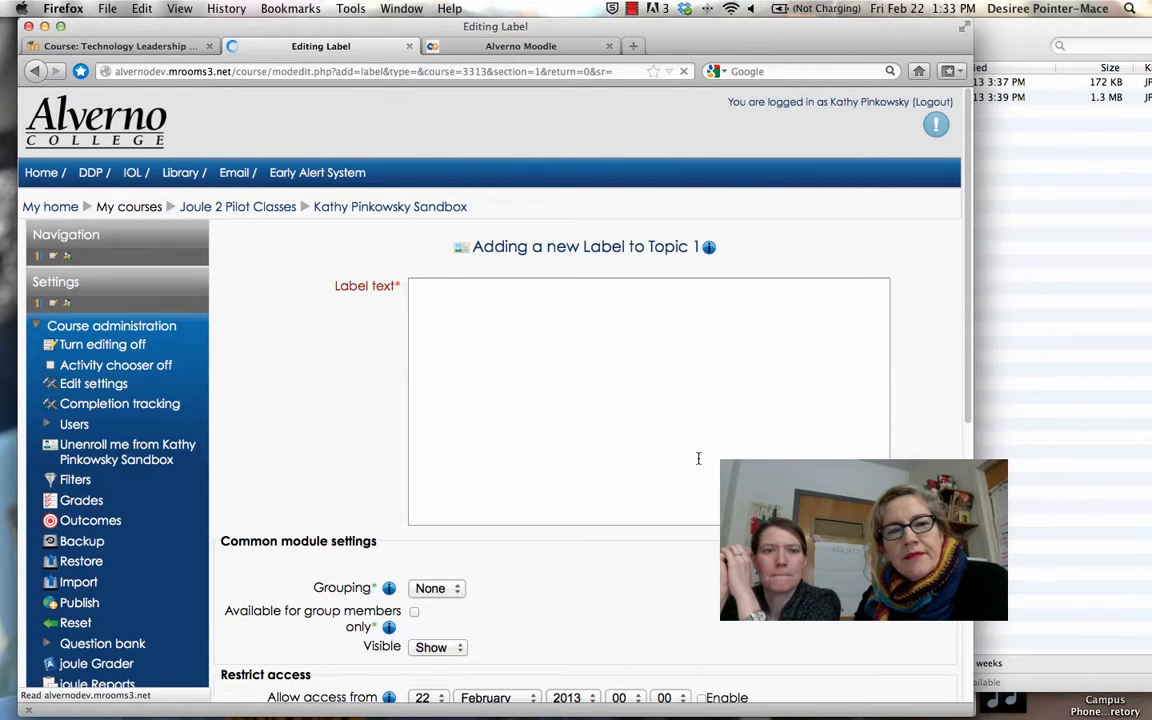
Drop IMG_4848.JPG from Finder into the new label's text editor
key(super+Tab)
drag(814, 24, 992, 34)
drag(872, 82, 484, 397)
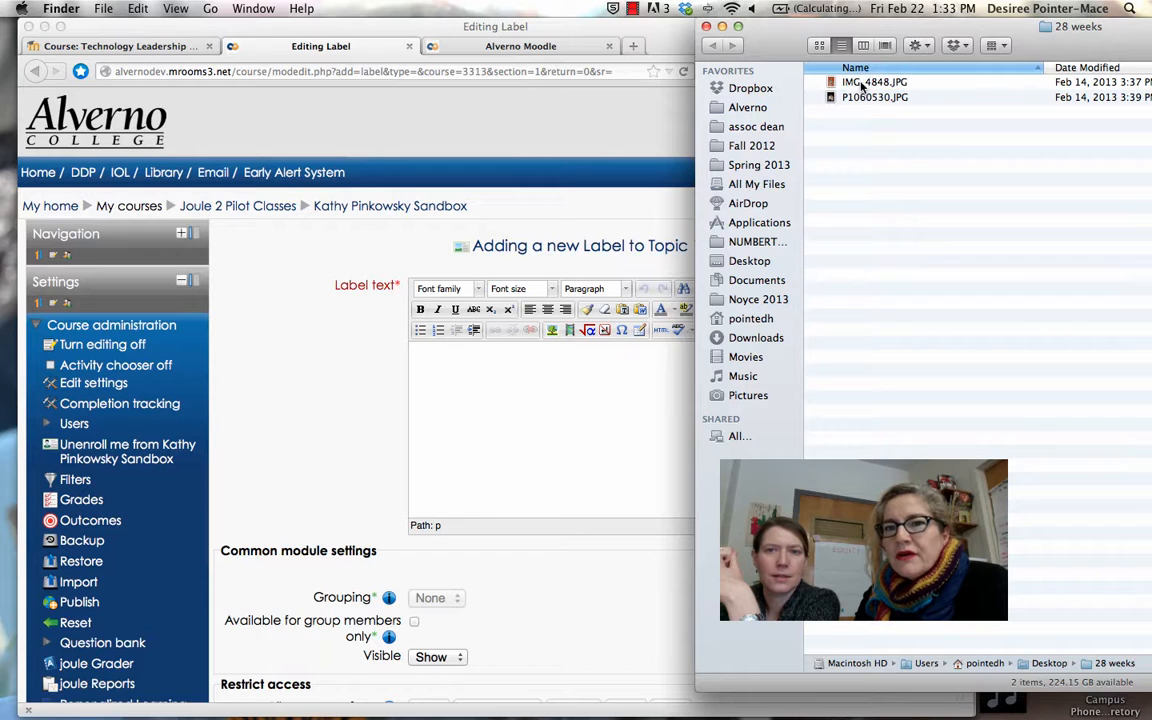
drag(855, 88, 475, 423)
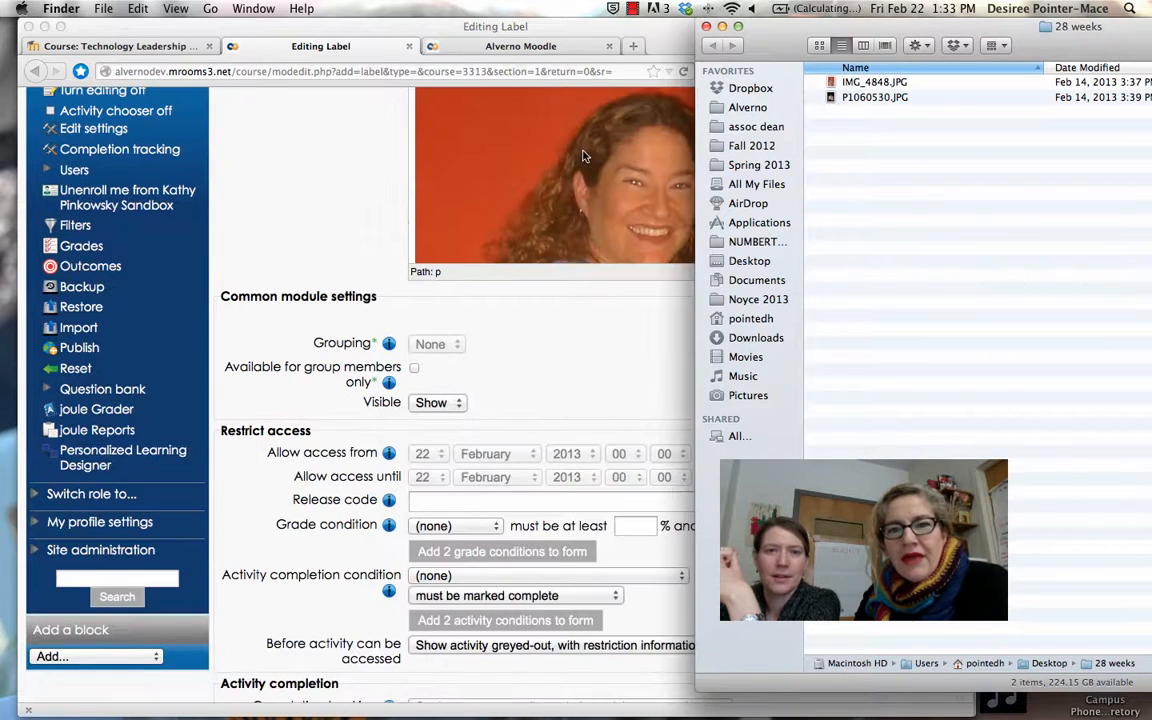
click(520, 144)
Select the inserted photo and enlarge the label text area
scroll(658, 231, down, 5)
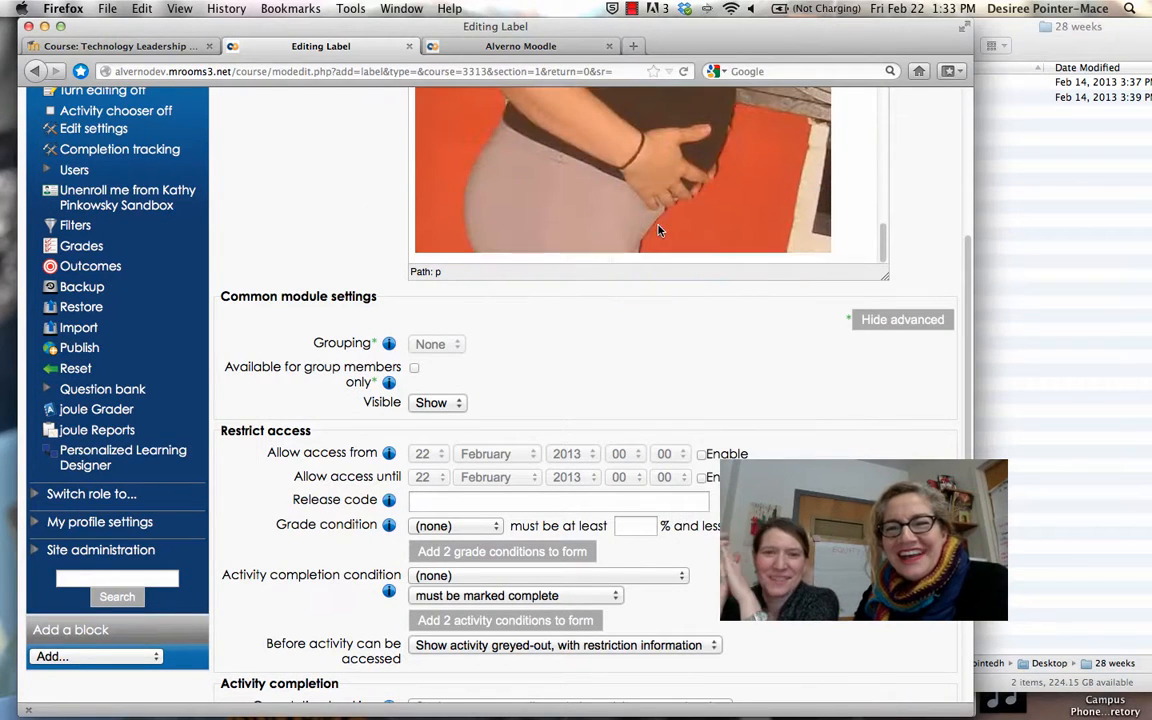
click(835, 248)
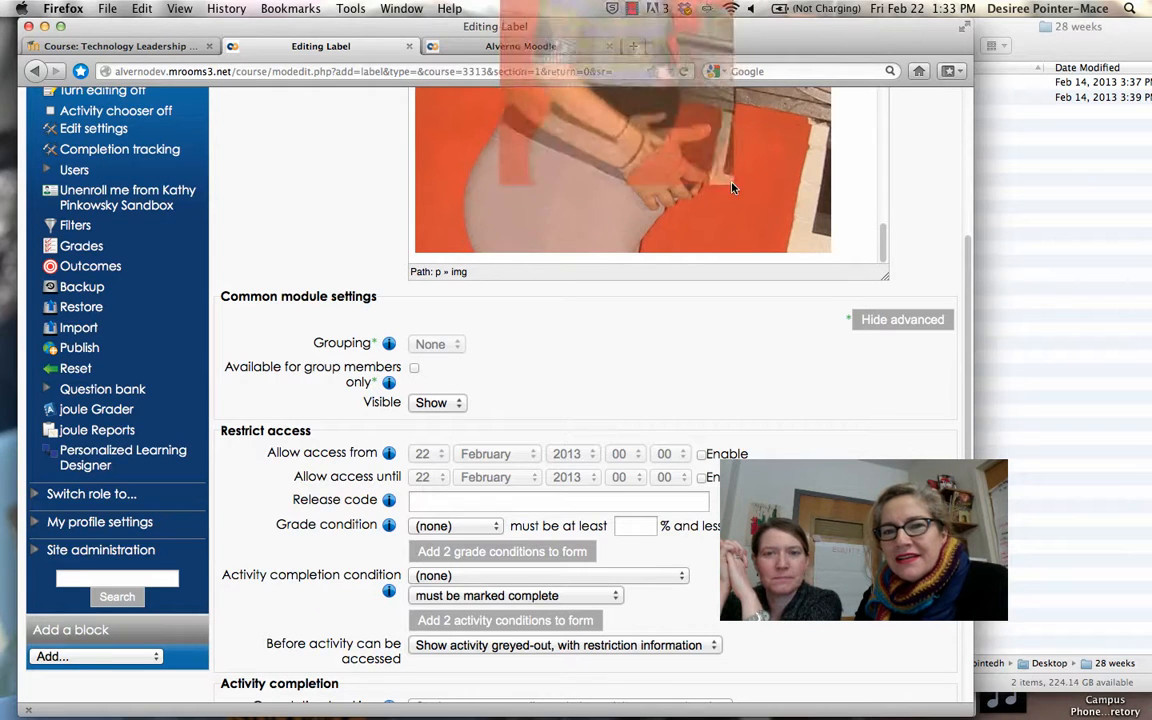
scroll(842, 201, up, 3)
scroll(842, 201, up, 4)
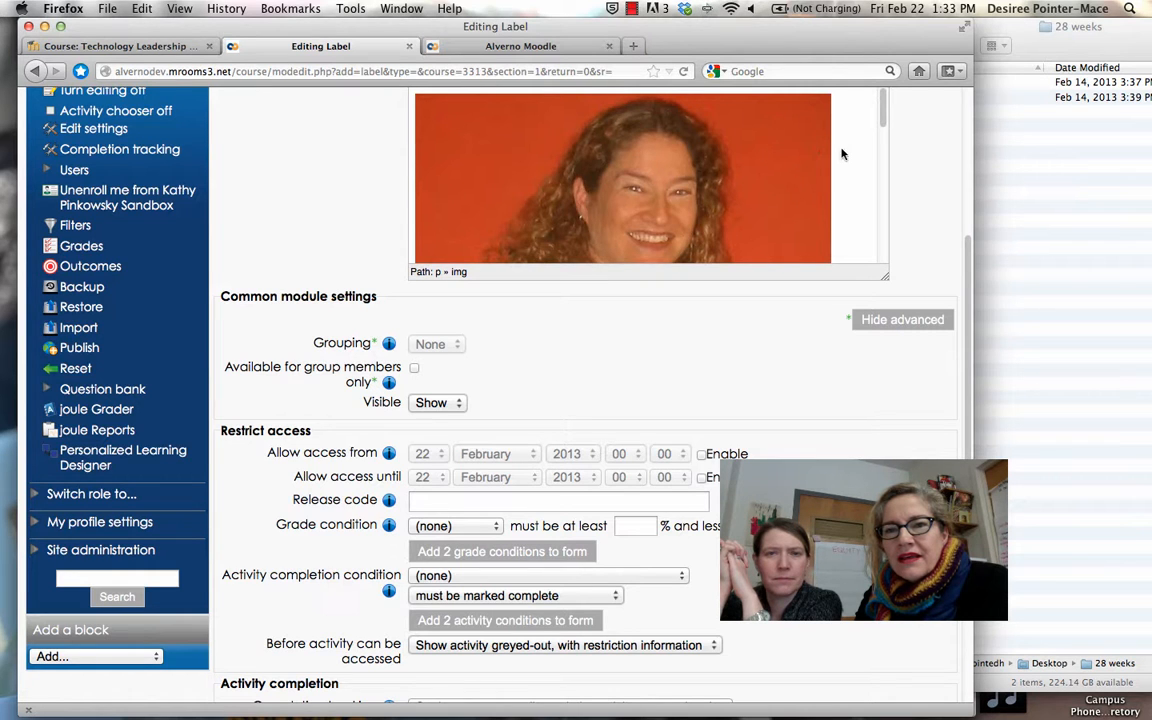
scroll(741, 154, up, 3)
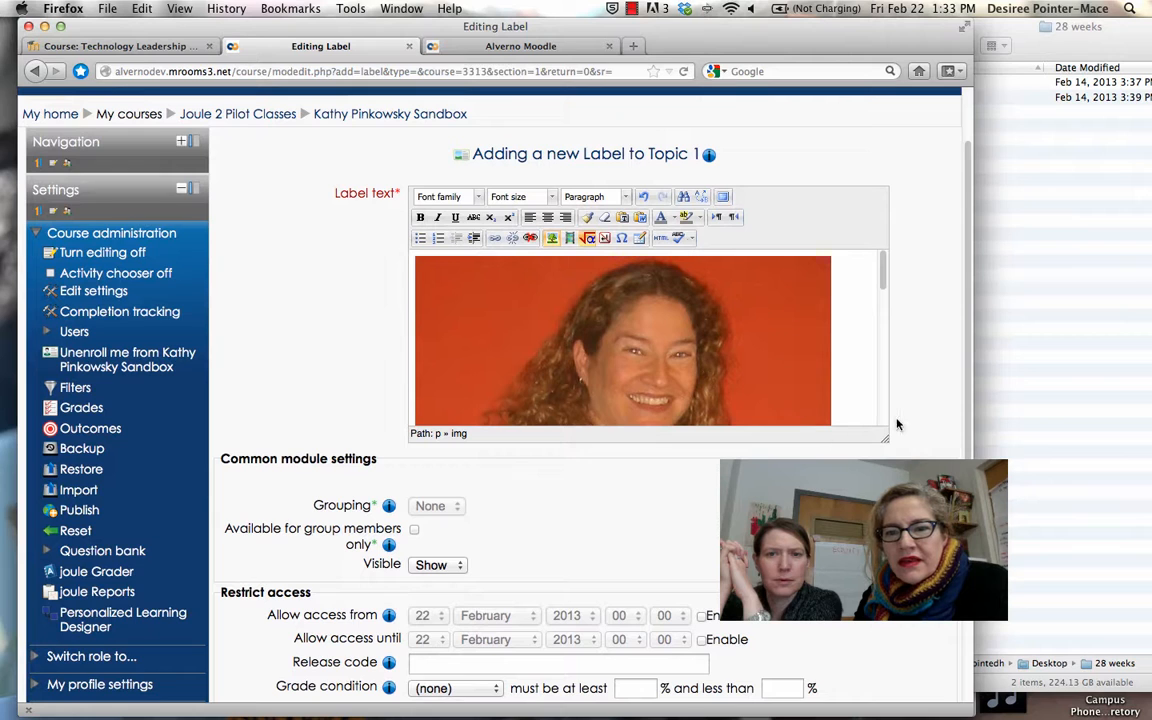
drag(884, 437, 913, 690)
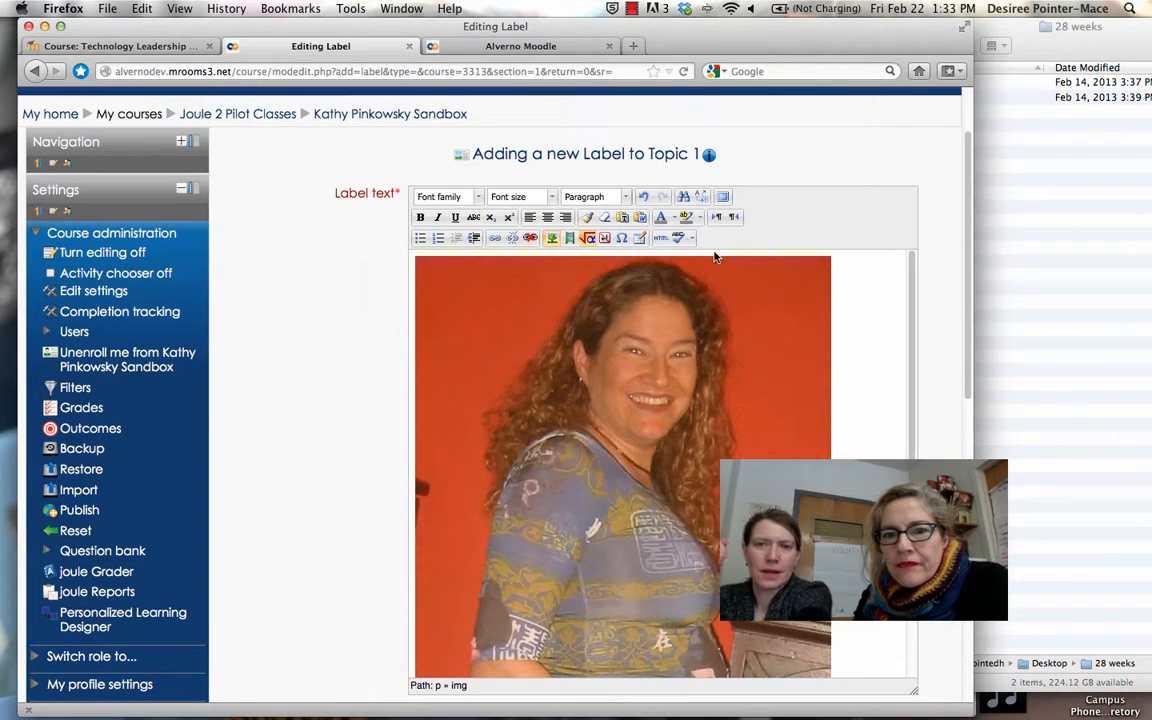
In the full-screen editor, shrink the photo to 324 x 484 and center it
click(724, 198)
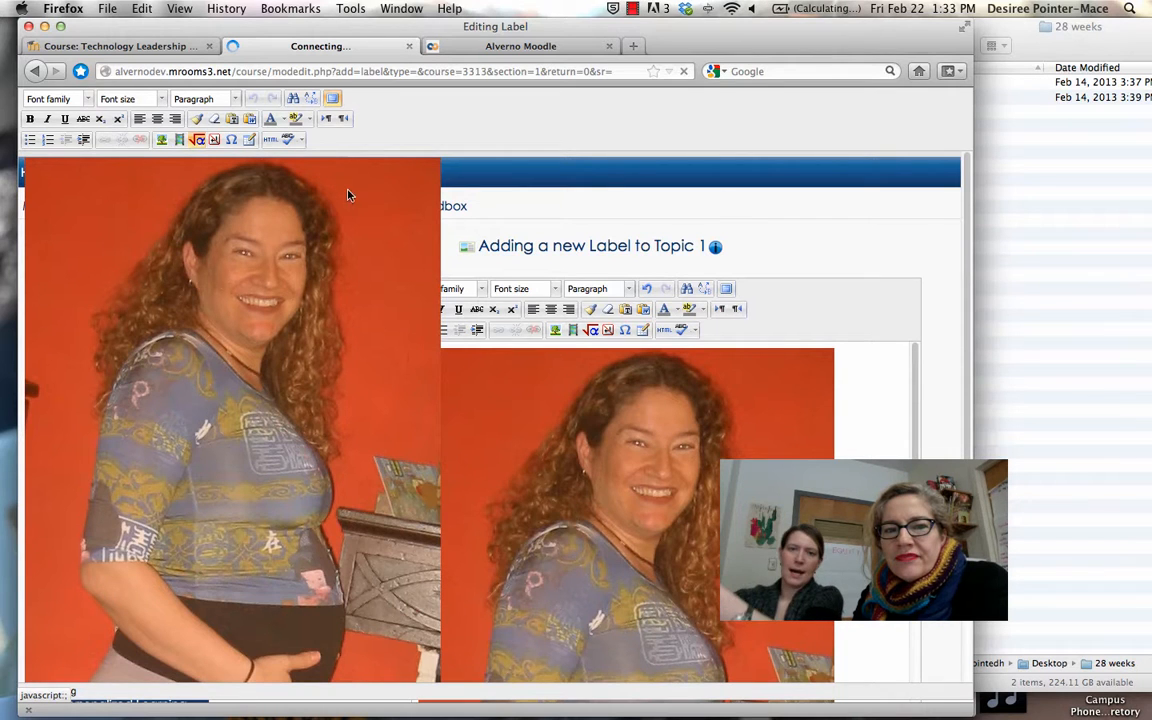
click(398, 195)
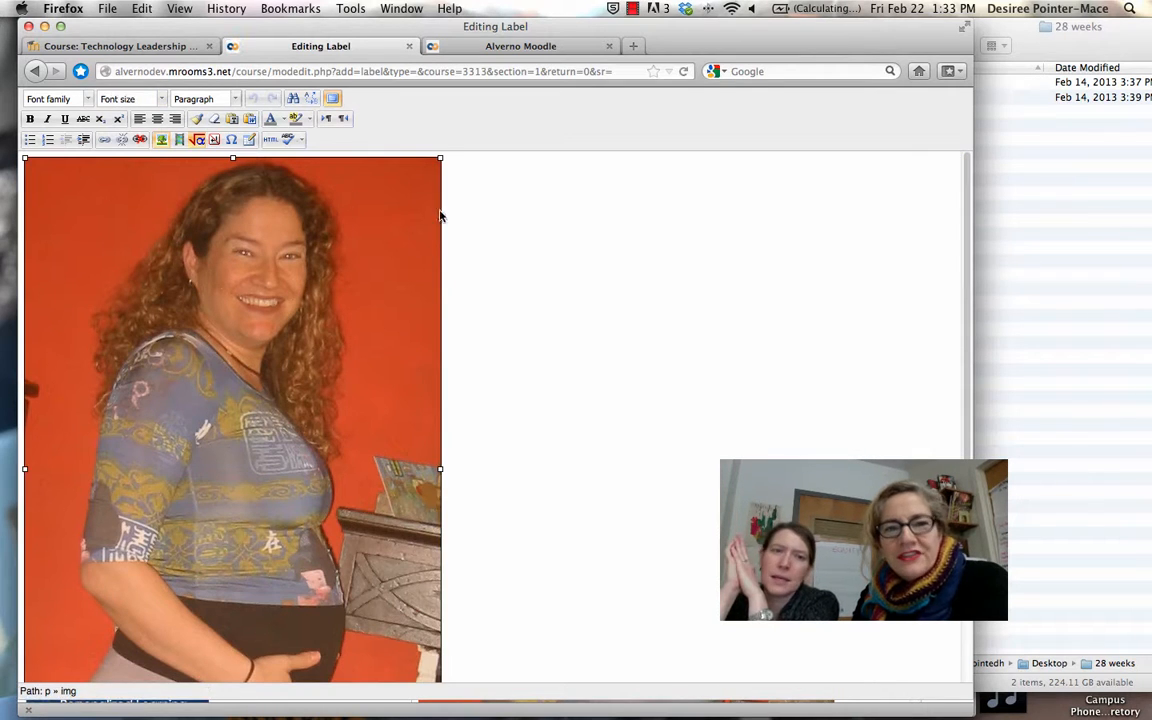
drag(440, 159, 72, 478)
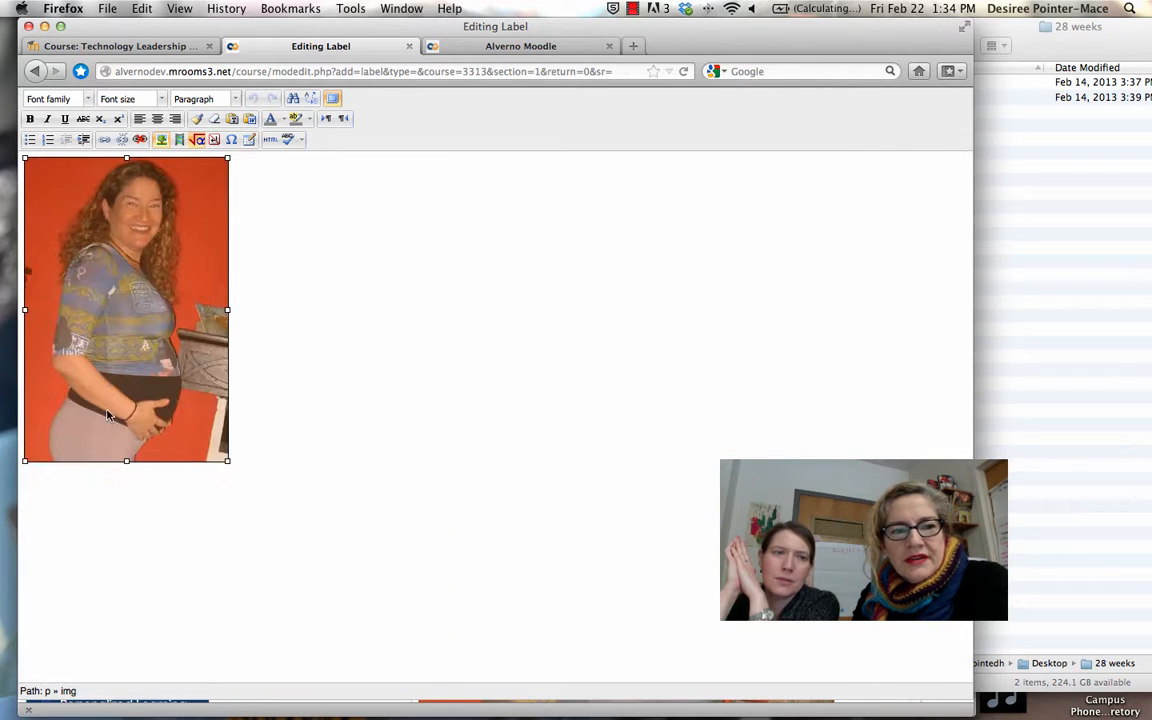
click(157, 119)
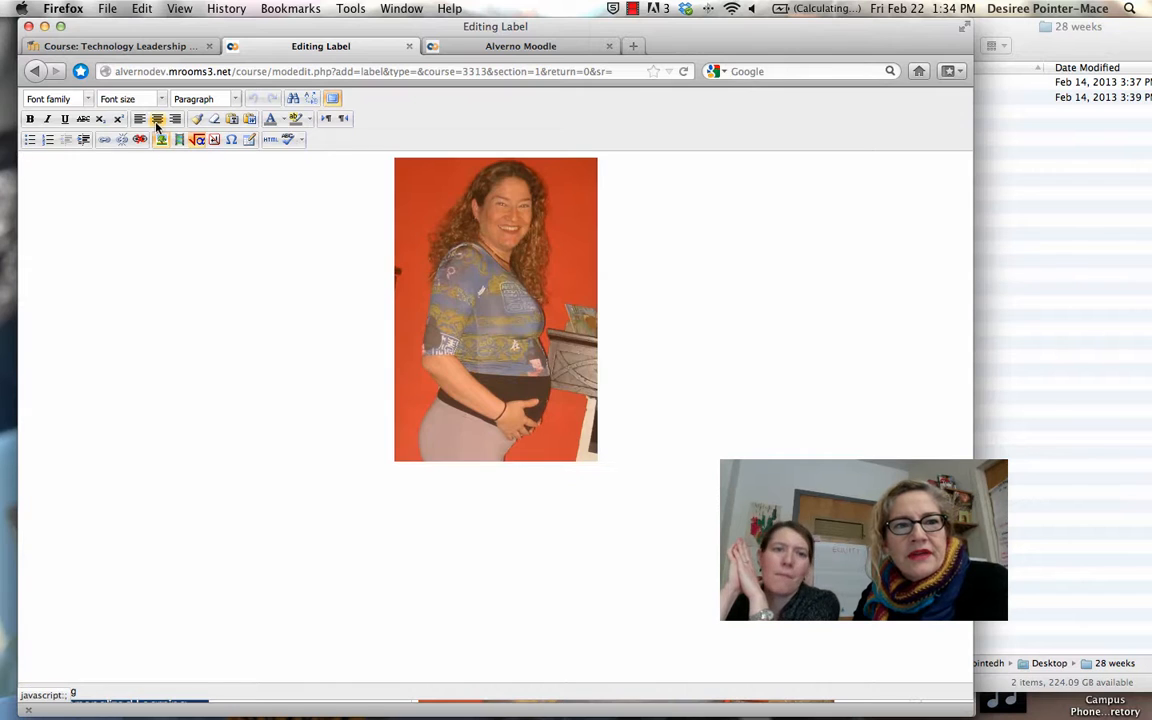
click(333, 98)
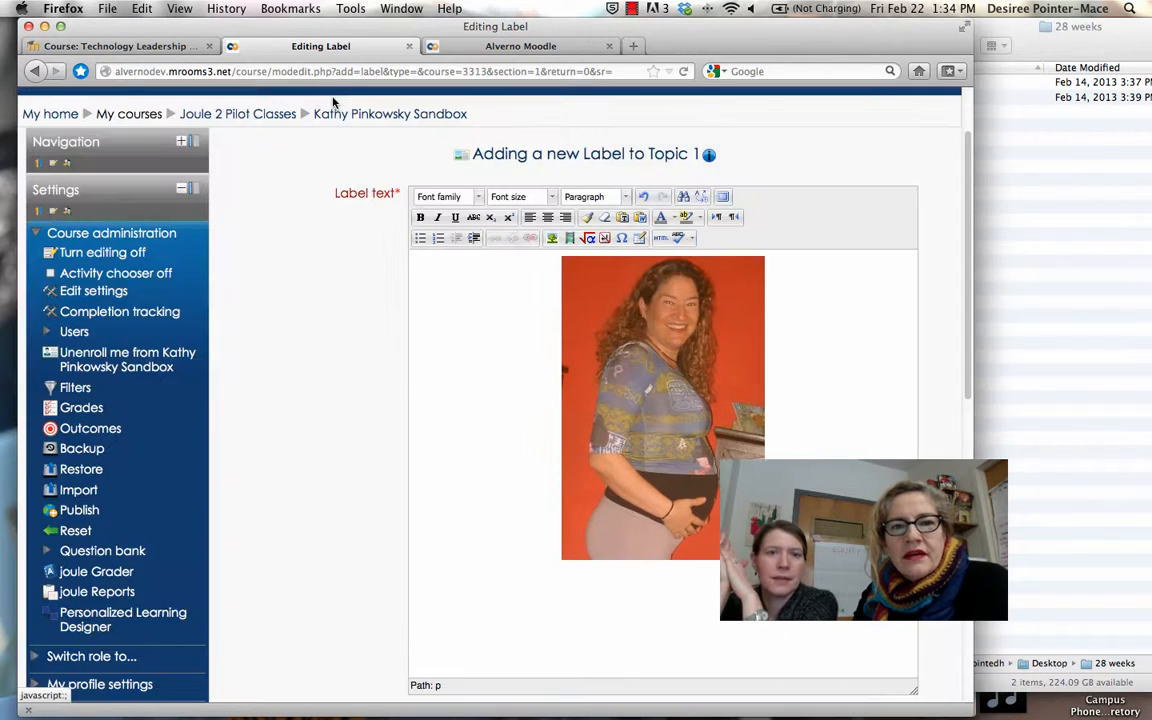
Caption the photo 'LOOK HOW GIANT I WAS!!!!!' and save the label to the course
click(560, 569)
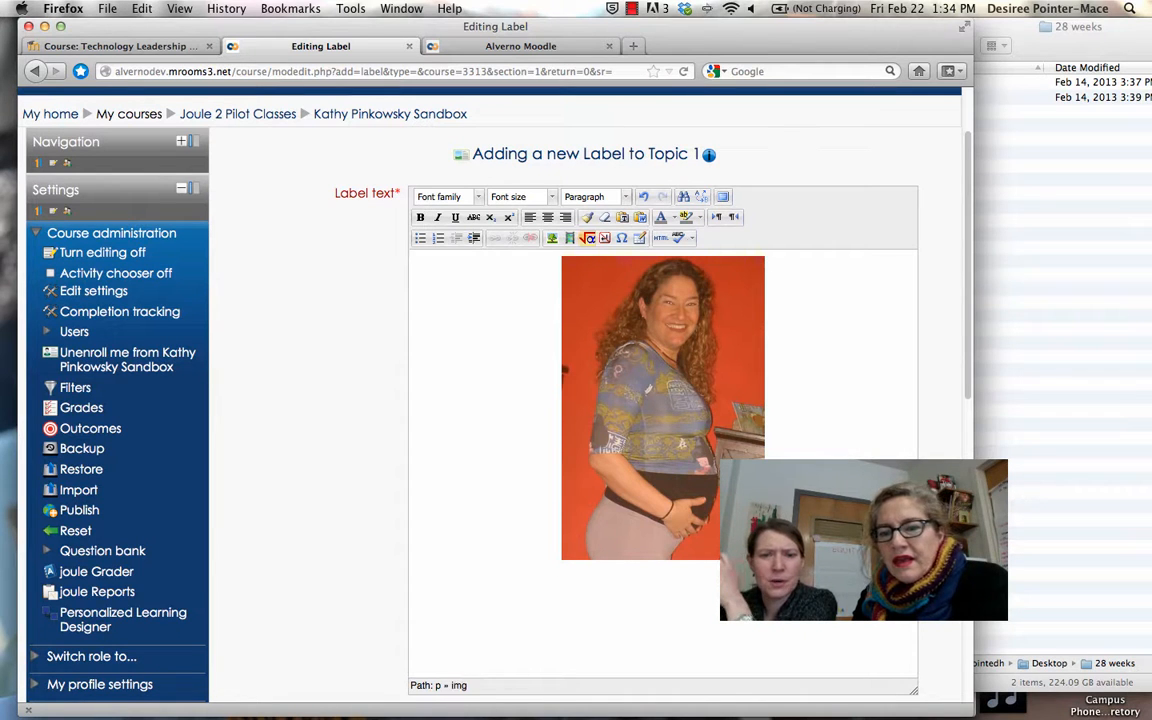
key(Return)
text(LOOK HOW)
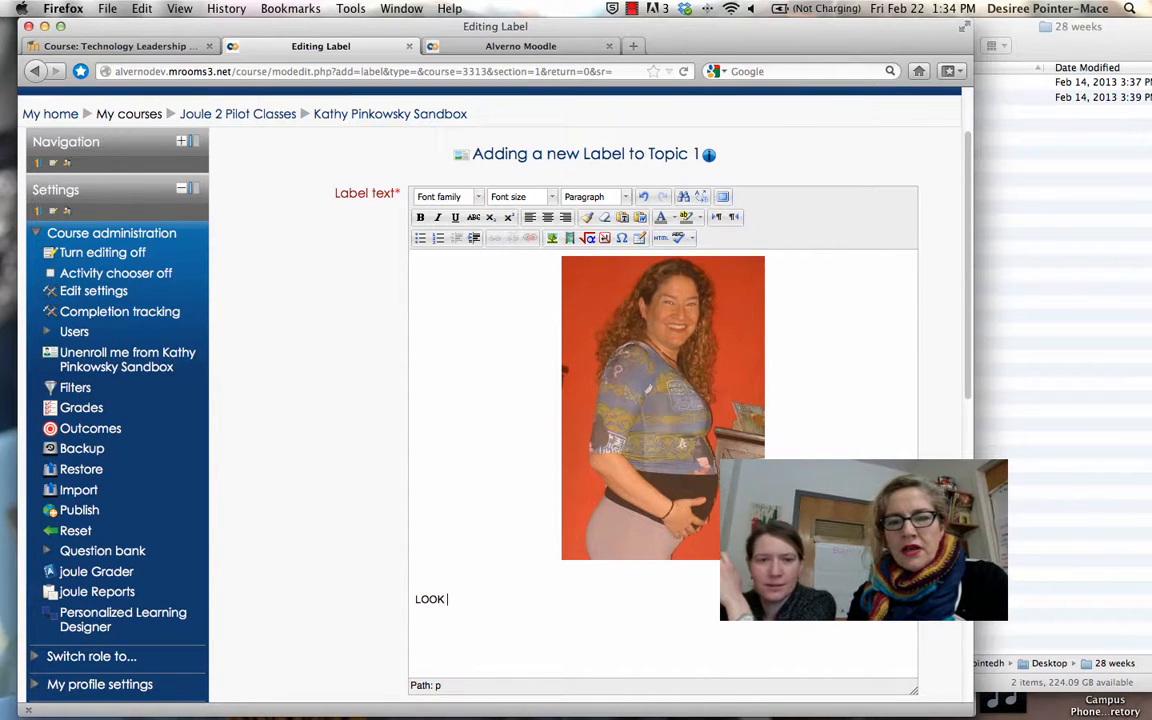
text(T I WAS!!!!!)
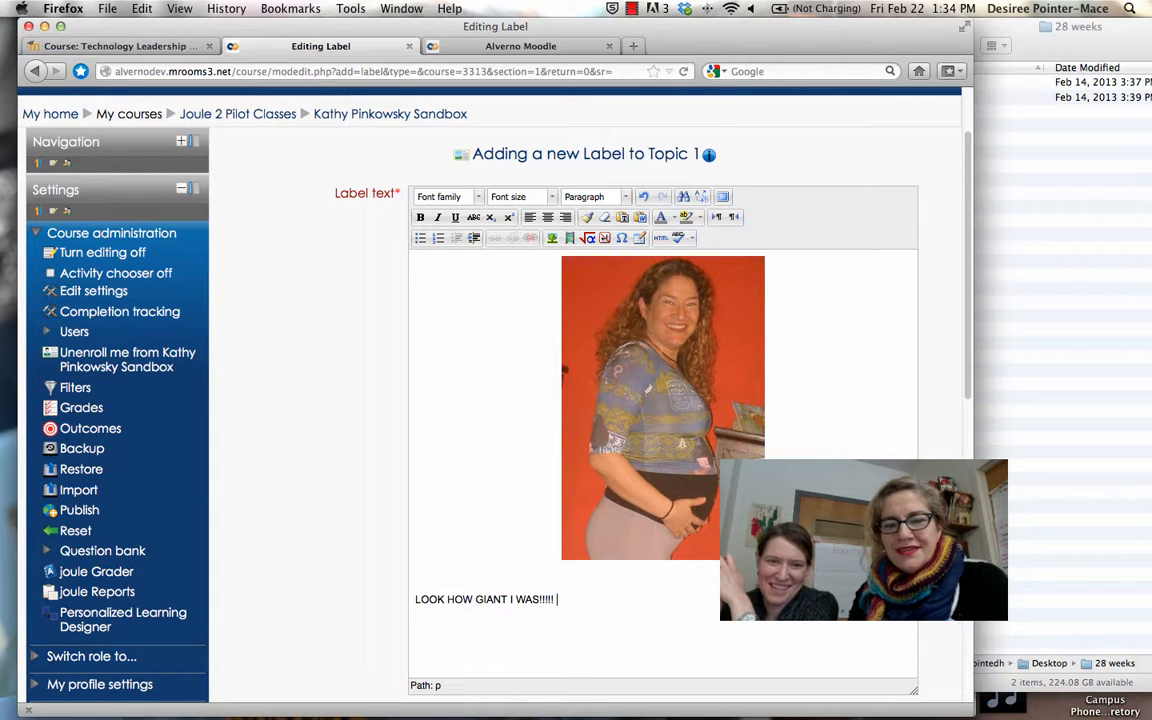
scroll(560, 450, down, 5)
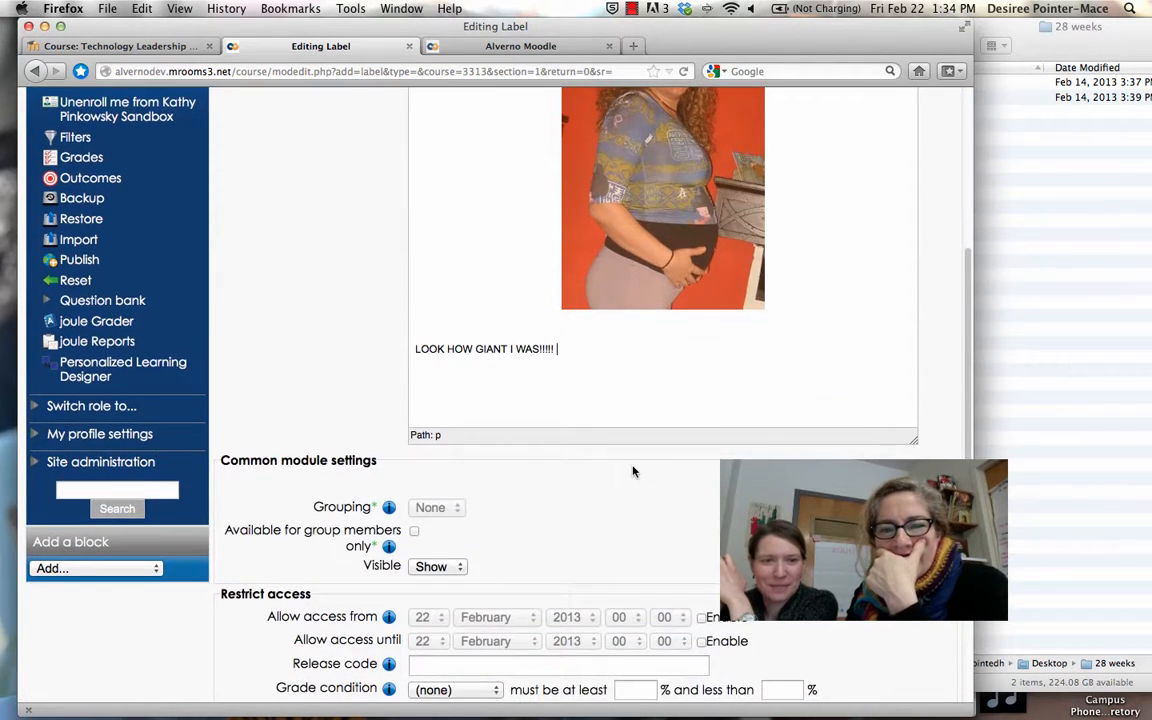
scroll(632, 470, down, 7)
click(412, 536)
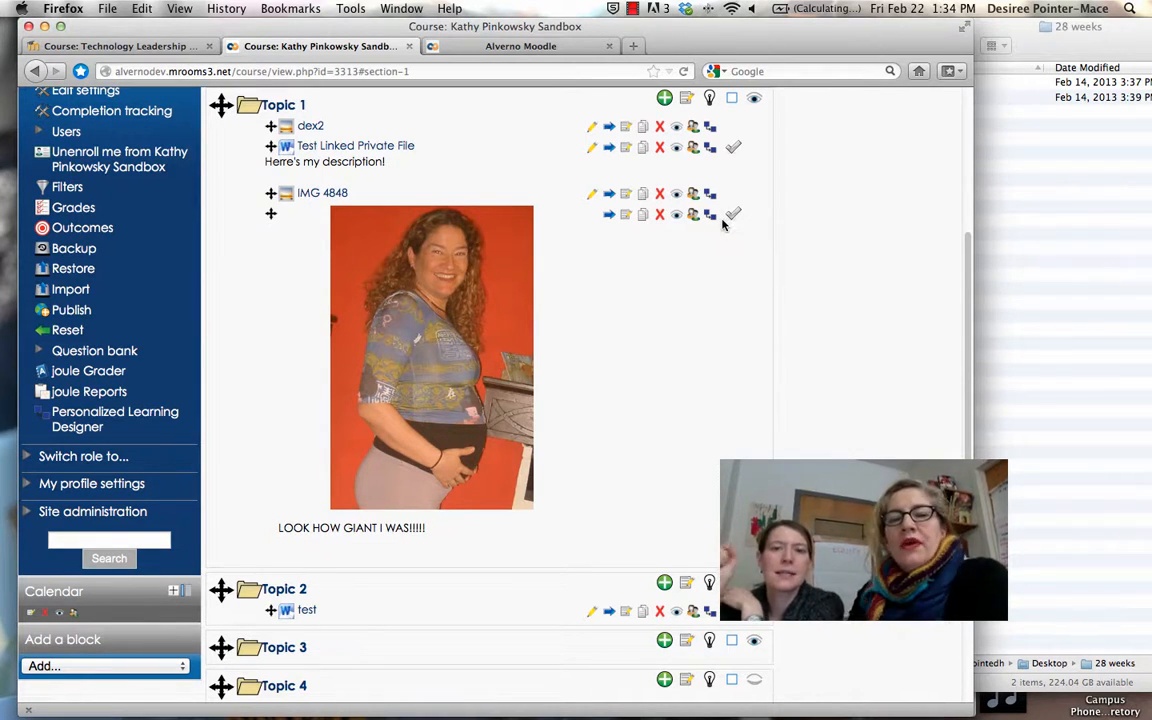
Open the settings of Topic 1's photo label for editing
scroll(687, 256, up, 4)
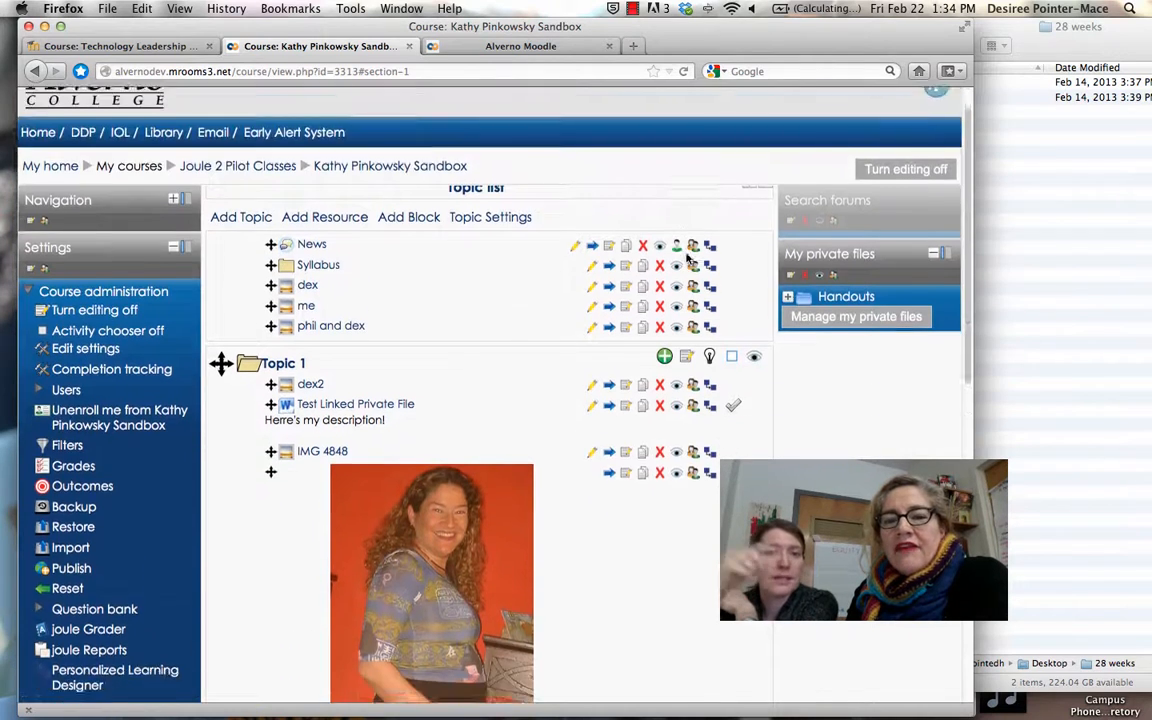
scroll(687, 256, down, 4)
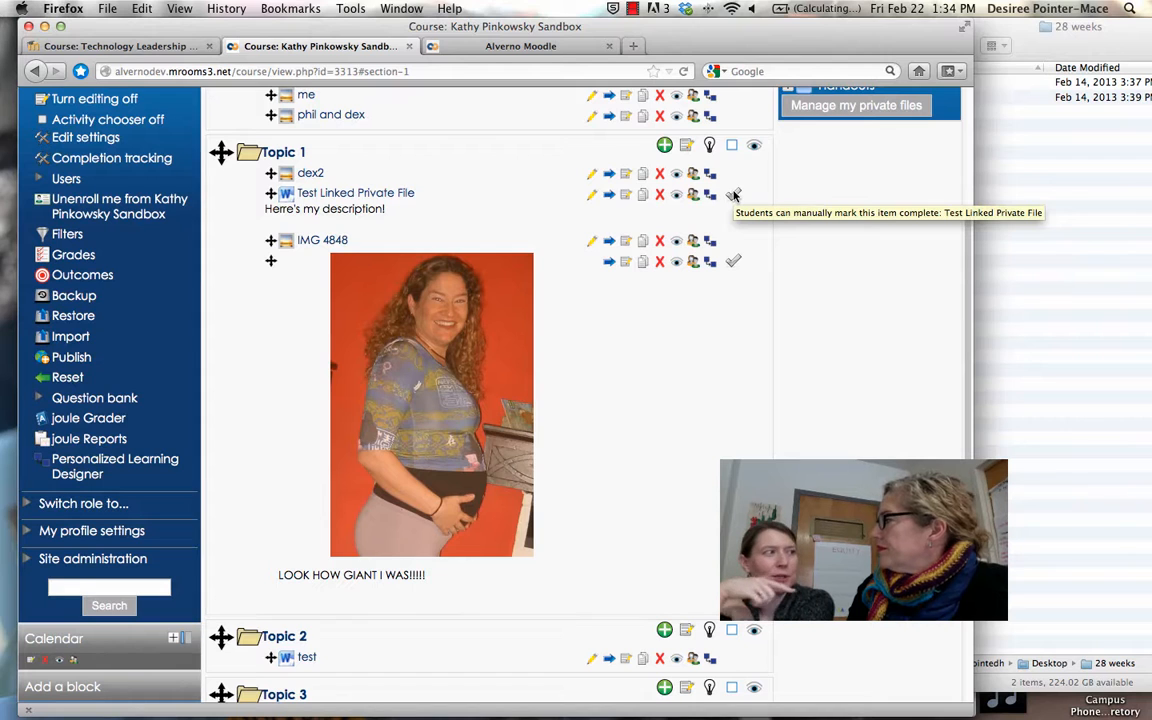
click(626, 264)
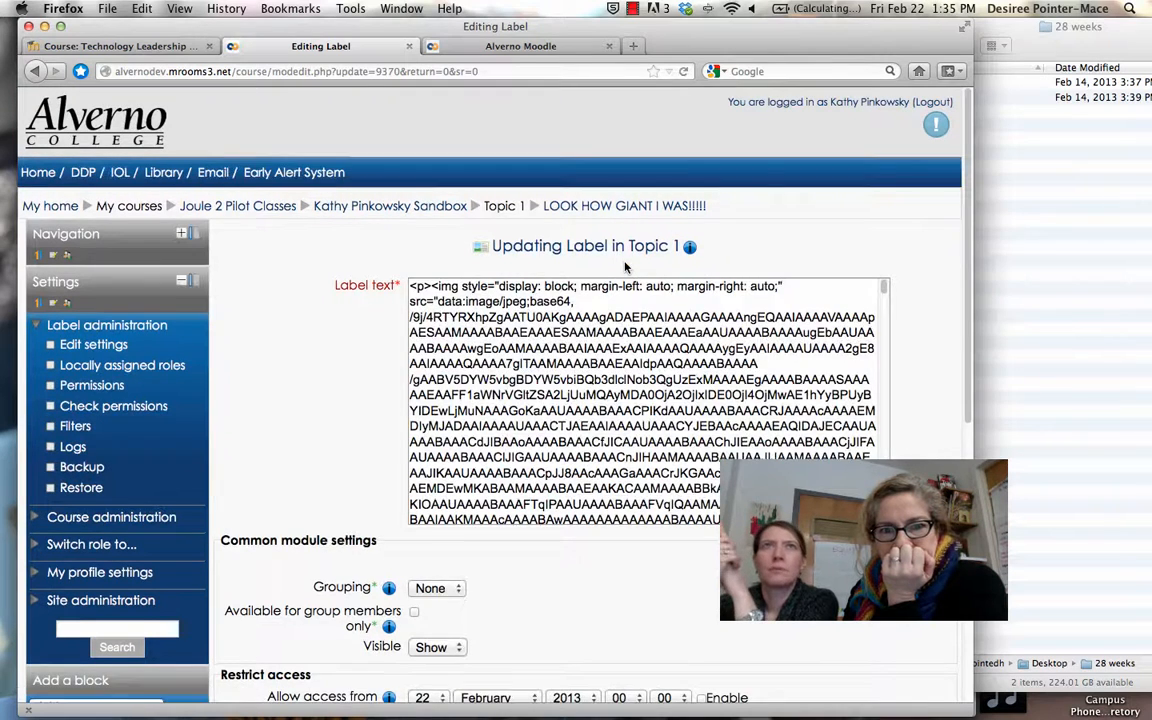
Leave the label's activity completion condition at none and its completion requirement unchanged
scroll(491, 410, down, 10)
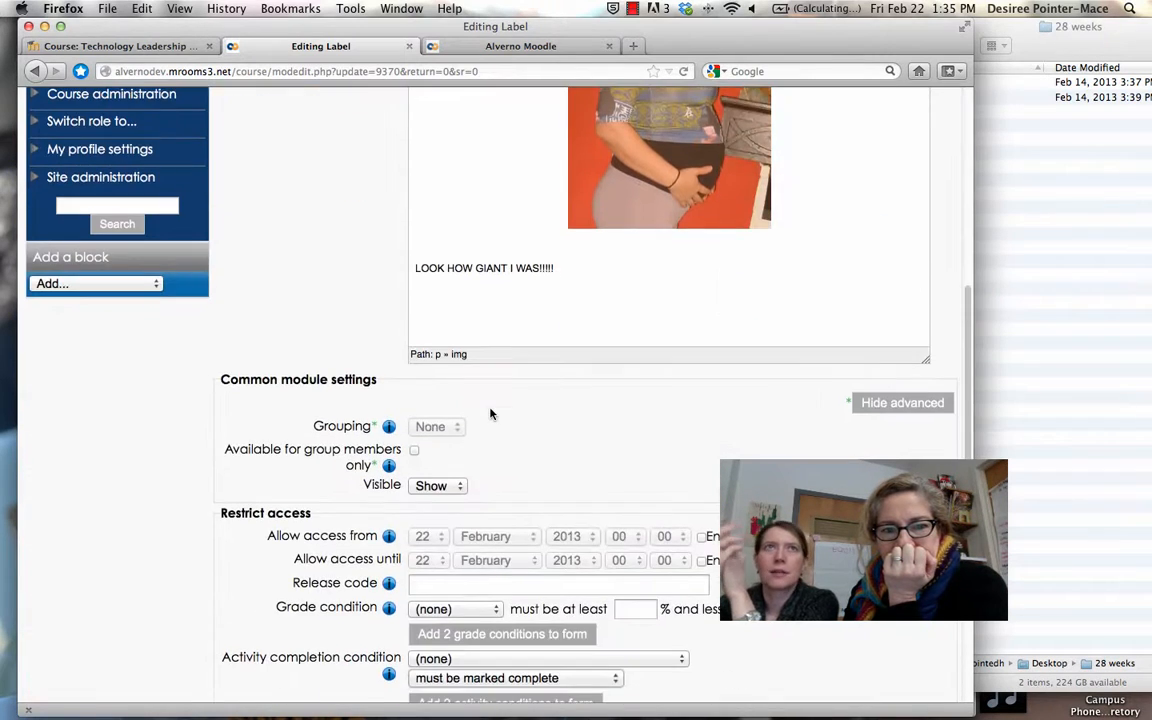
scroll(491, 410, down, 1)
scroll(490, 409, down, 3)
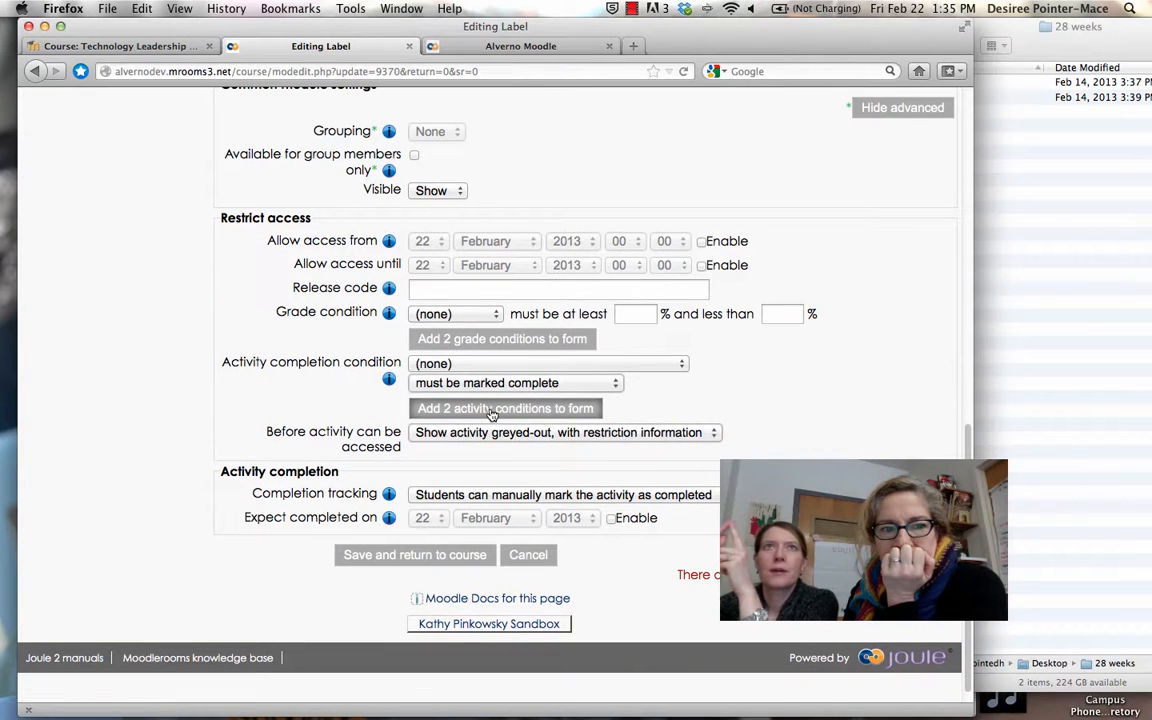
click(436, 365)
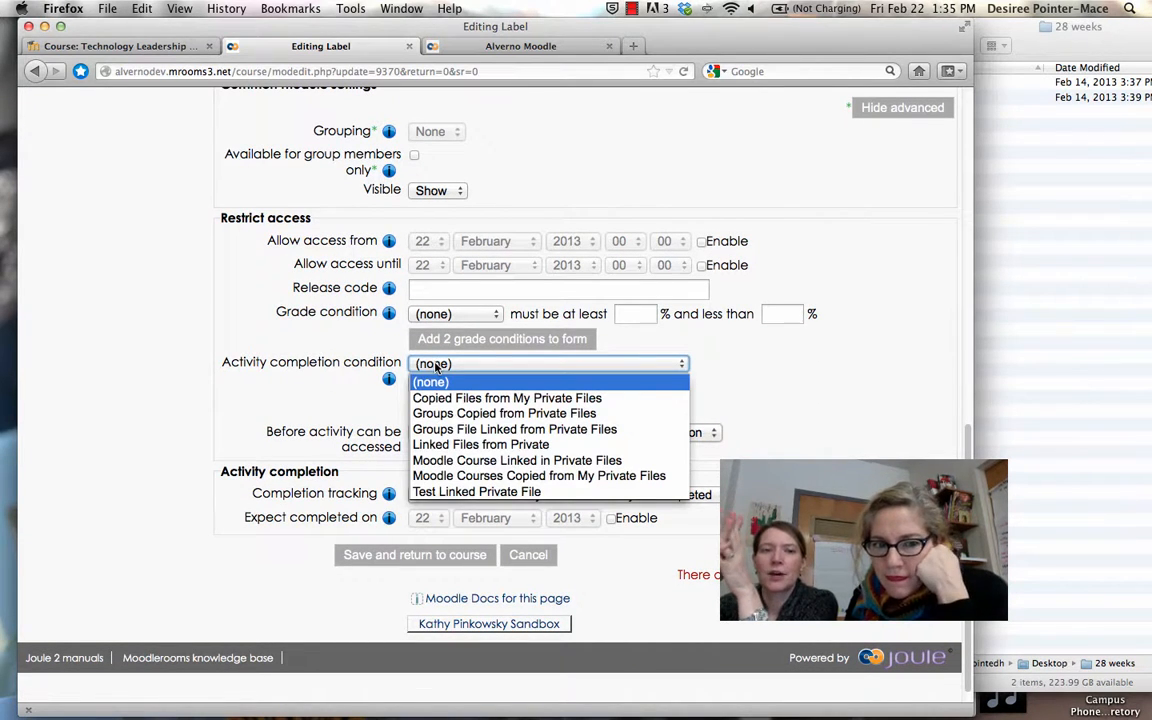
click(449, 381)
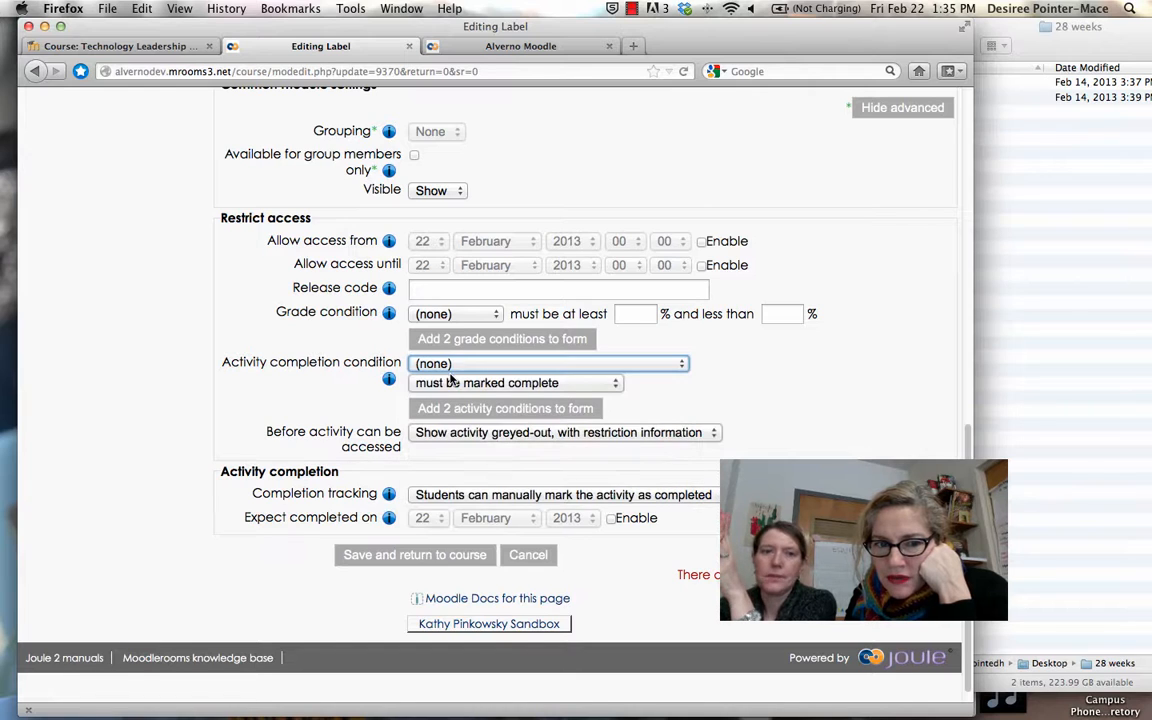
click(437, 388)
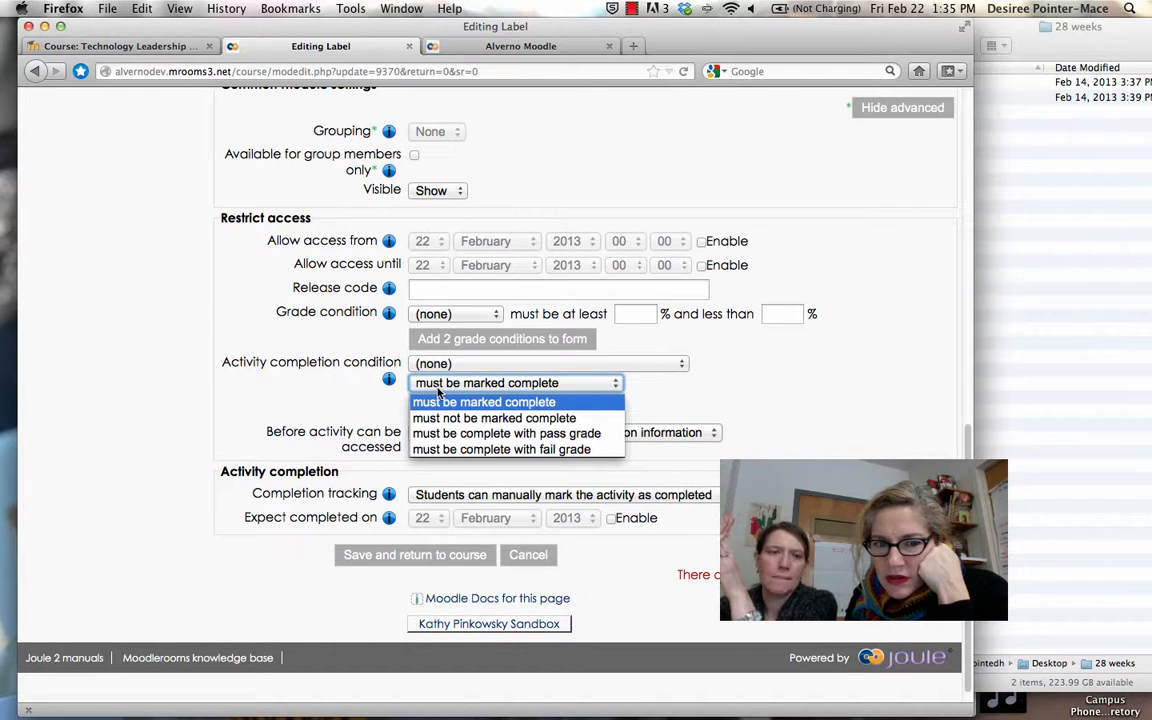
click(318, 316)
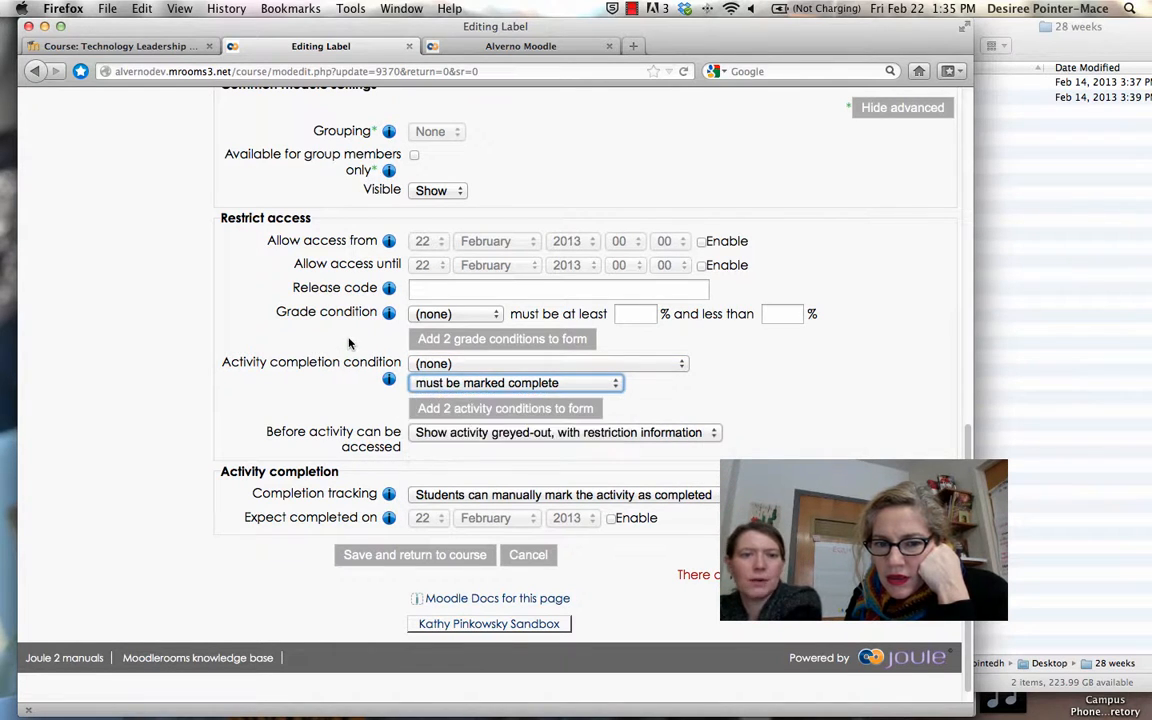
Keep manual completion tracking, add two activity condition rows, and save the label to the course
click(505, 497)
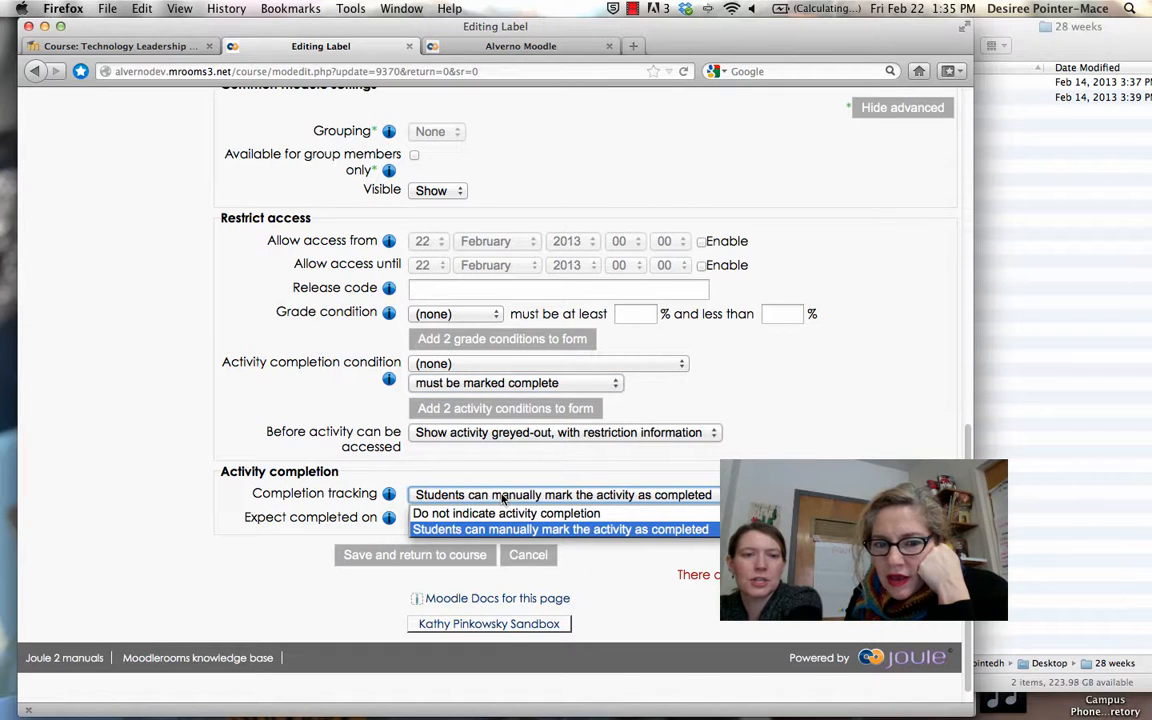
click(497, 498)
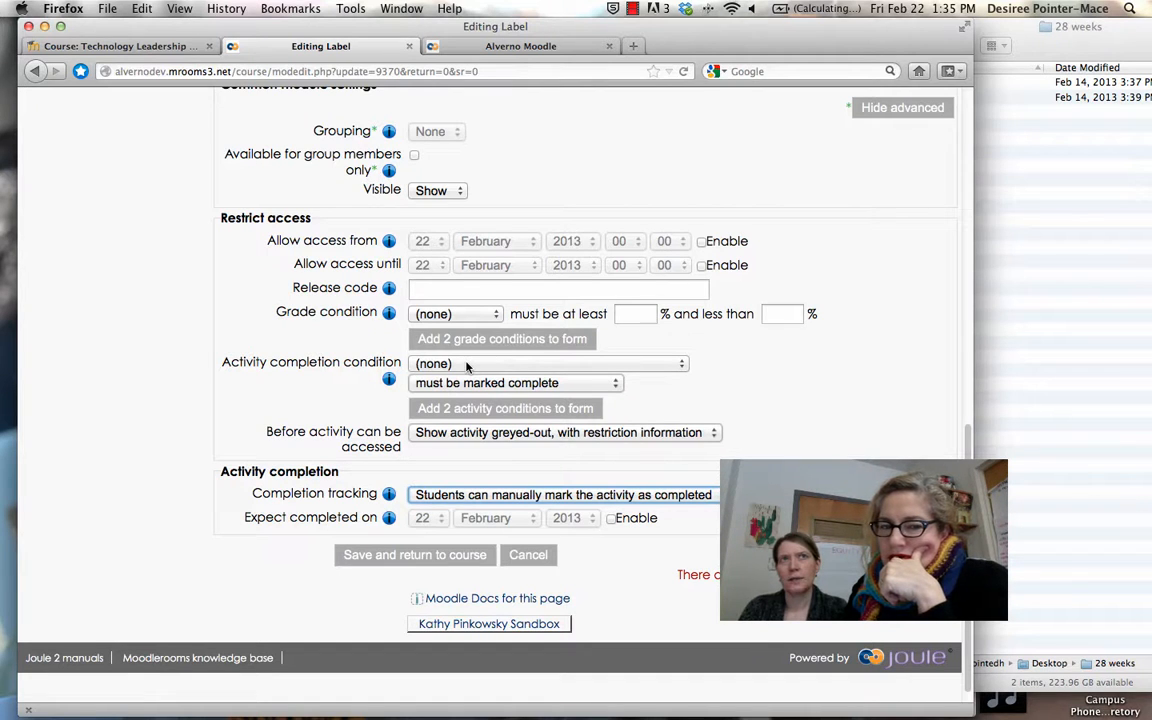
click(455, 409)
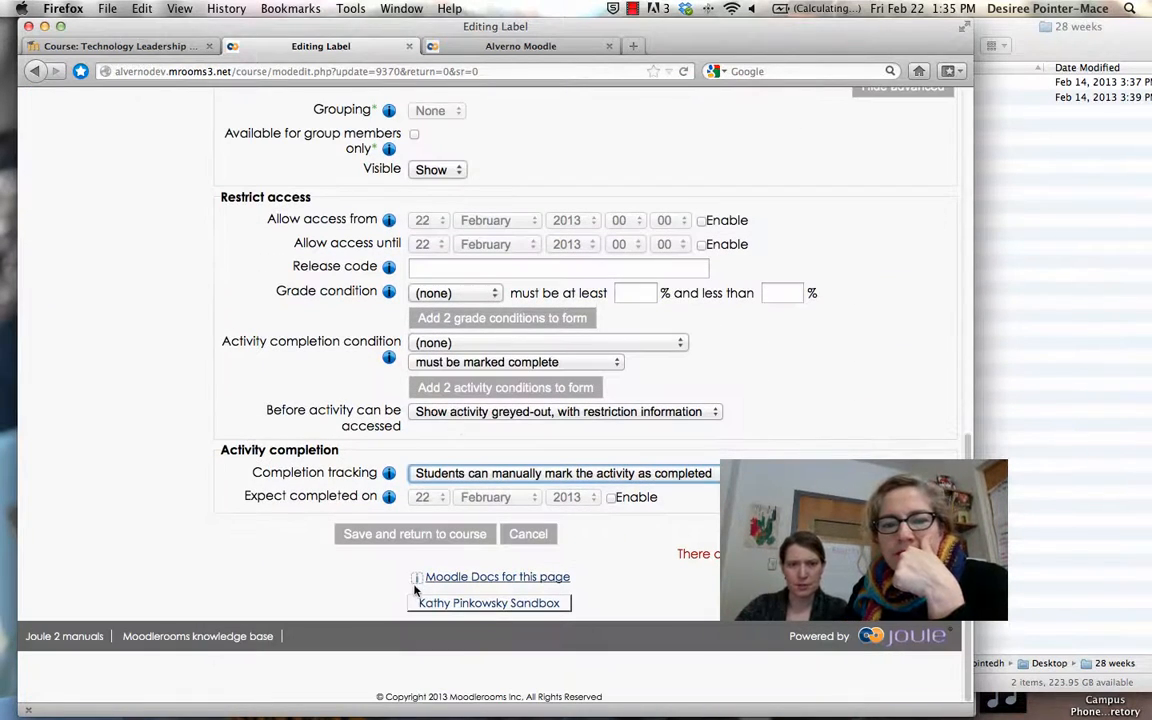
click(416, 537)
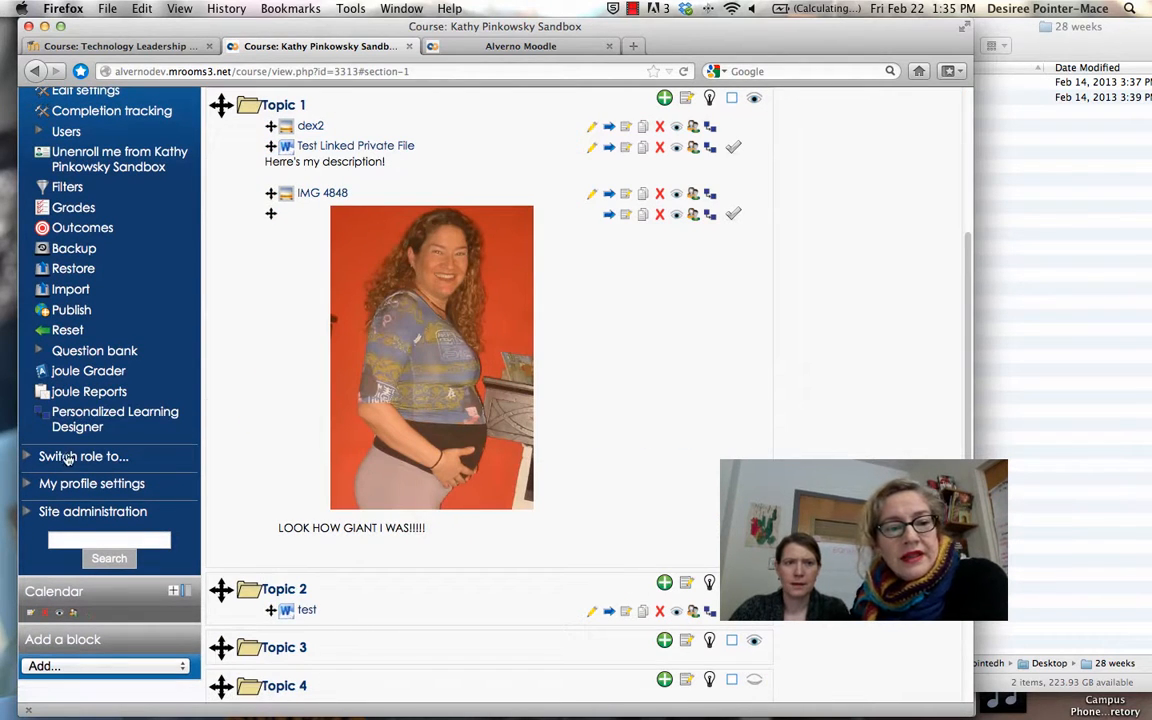
Open 'joule Reports' from Course administration in the Settings block
scroll(42, 457, up, 5)
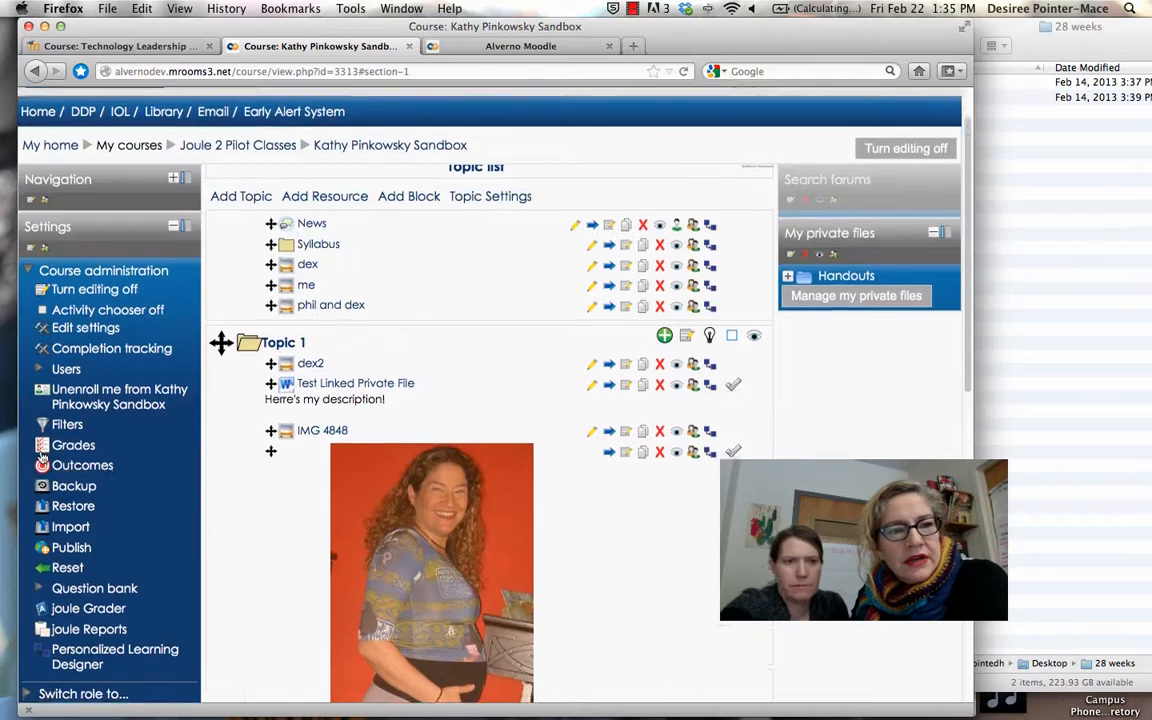
scroll(55, 500, down, 3)
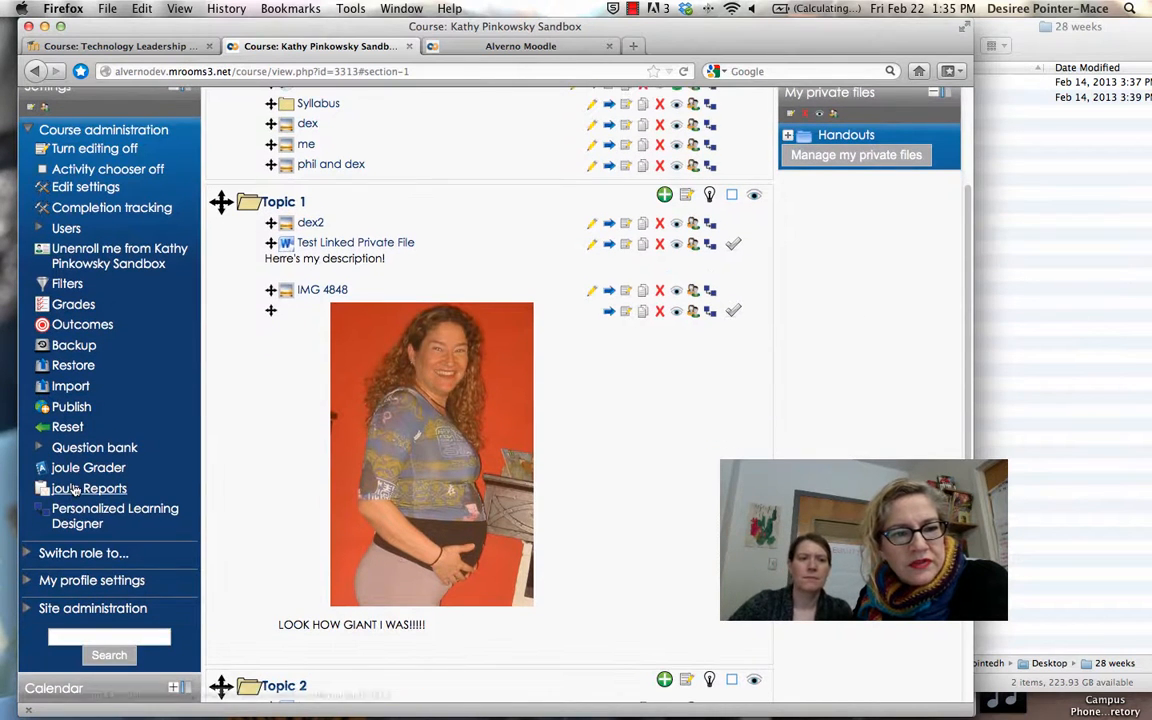
click(75, 490)
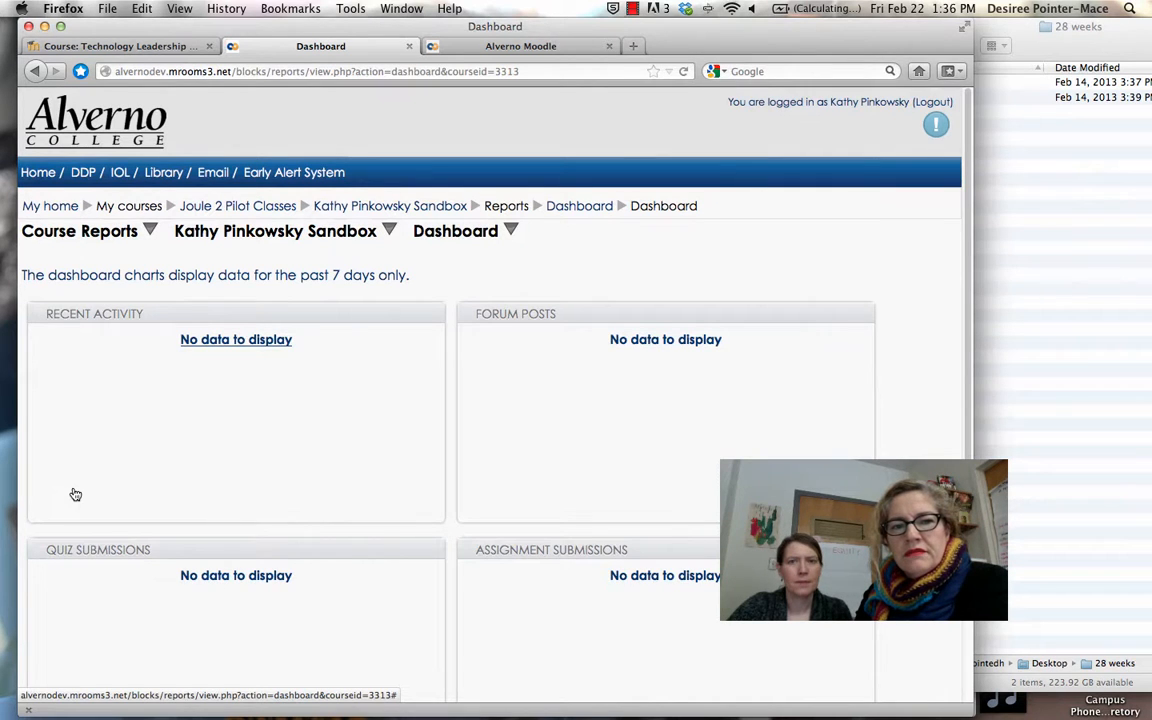
scroll(75, 494, down, 2)
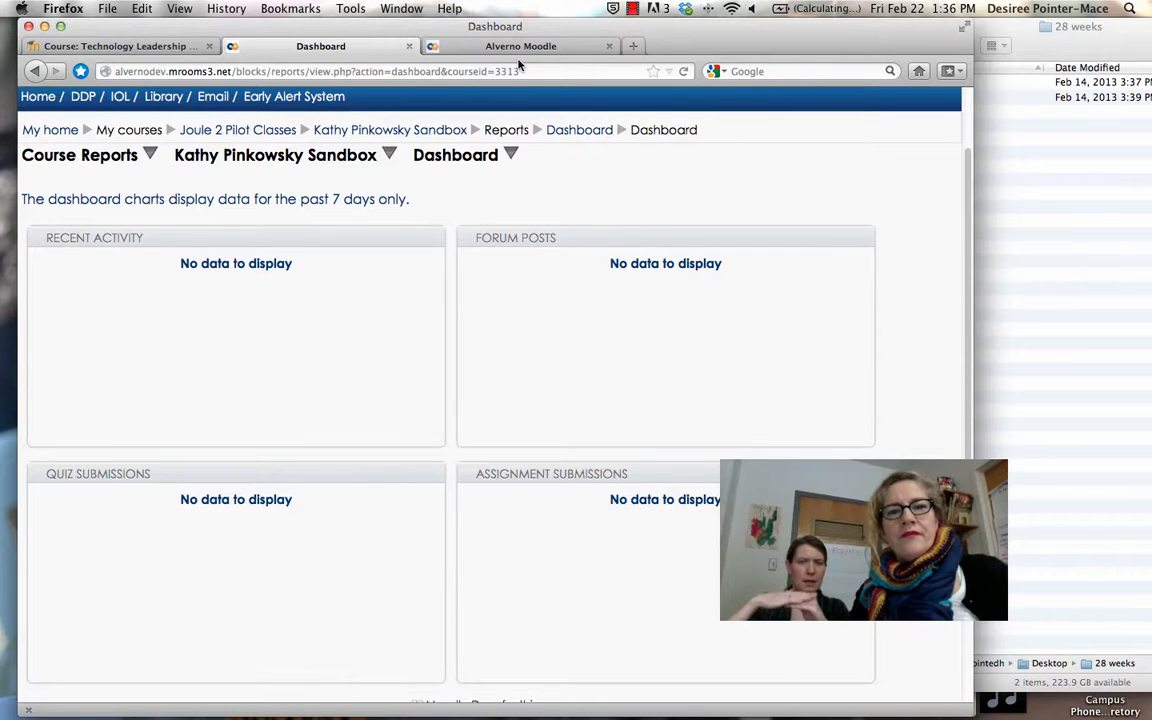
scroll(413, 321, down, 3)
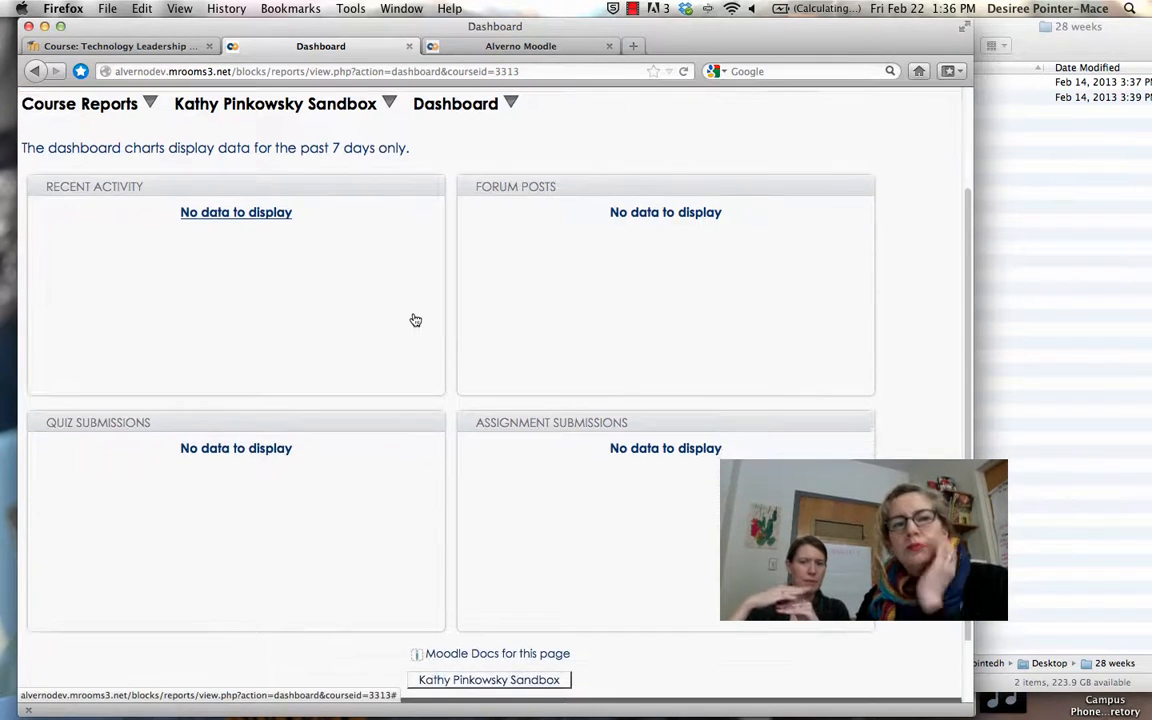
scroll(415, 320, up, 5)
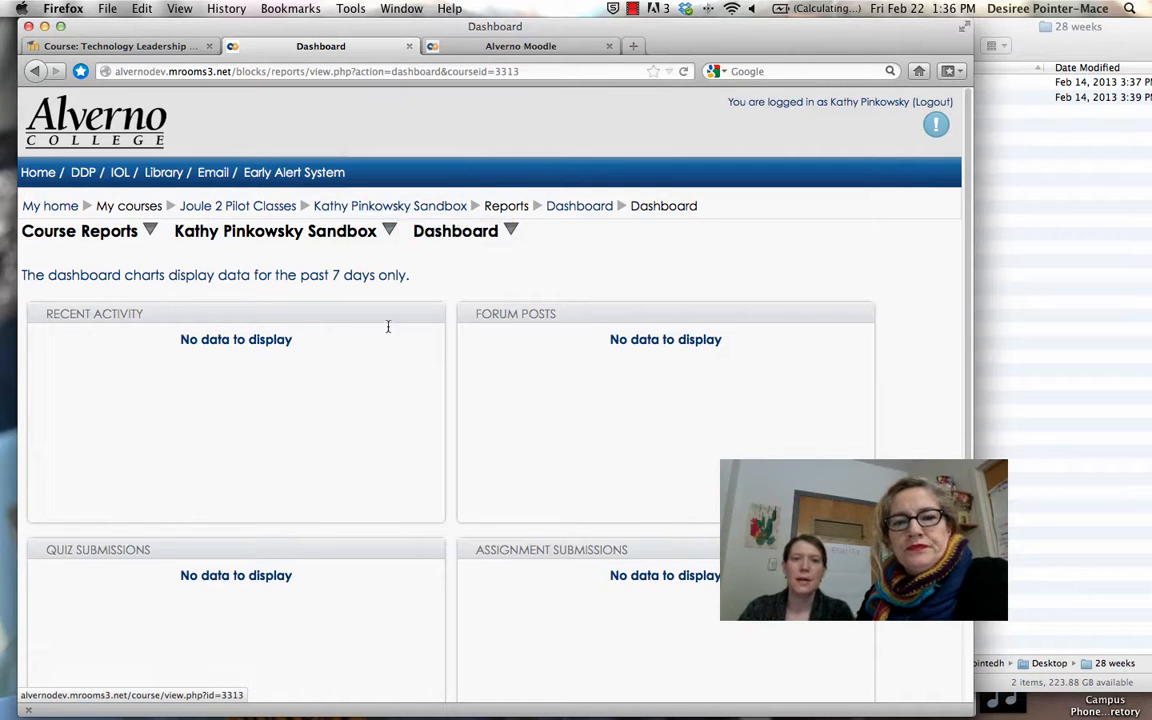
scroll(389, 414, down, 5)
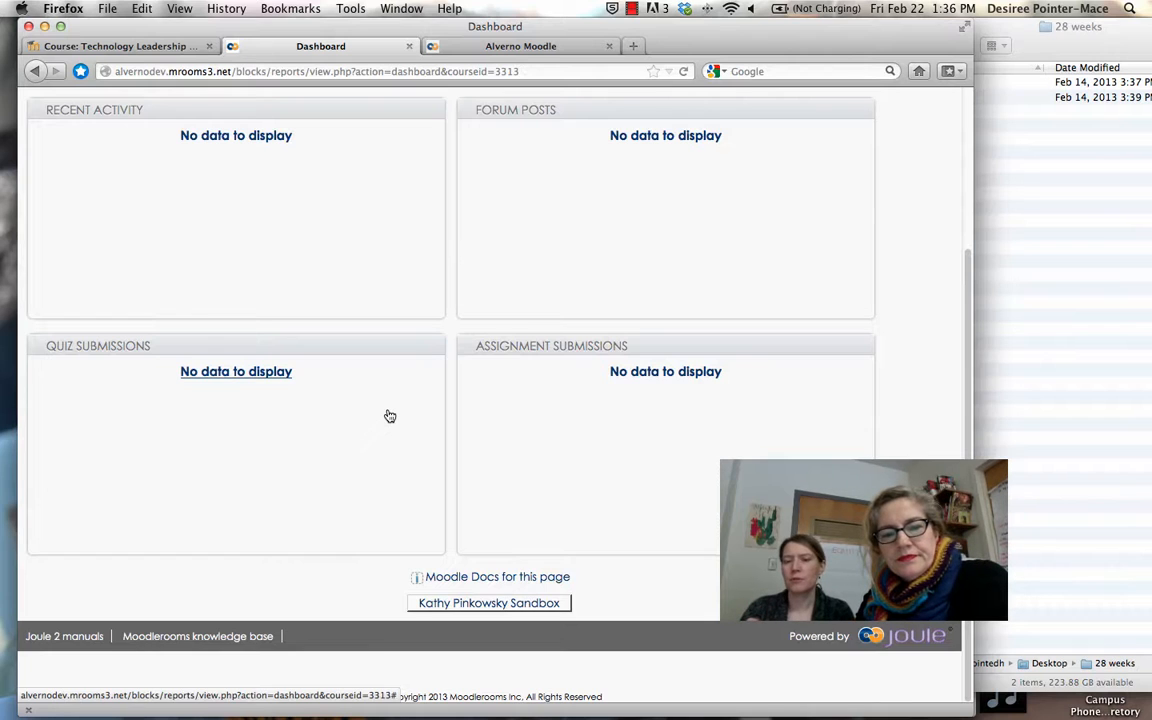
scroll(390, 416, up, 5)
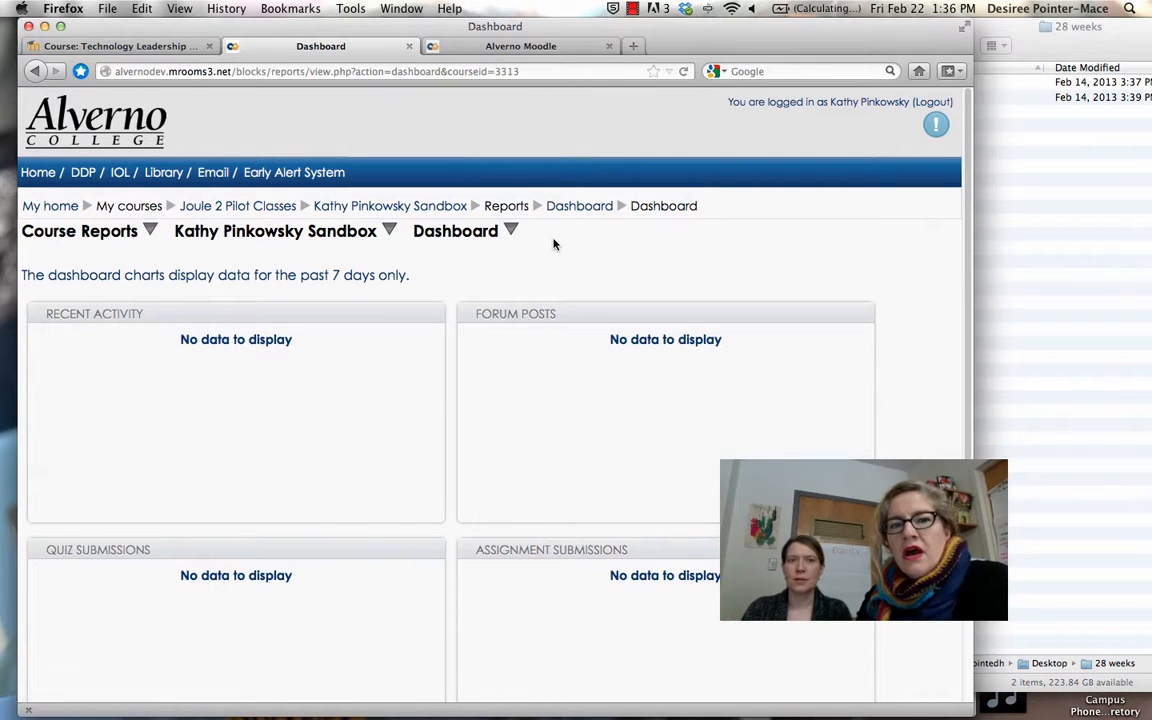
click(489, 47)
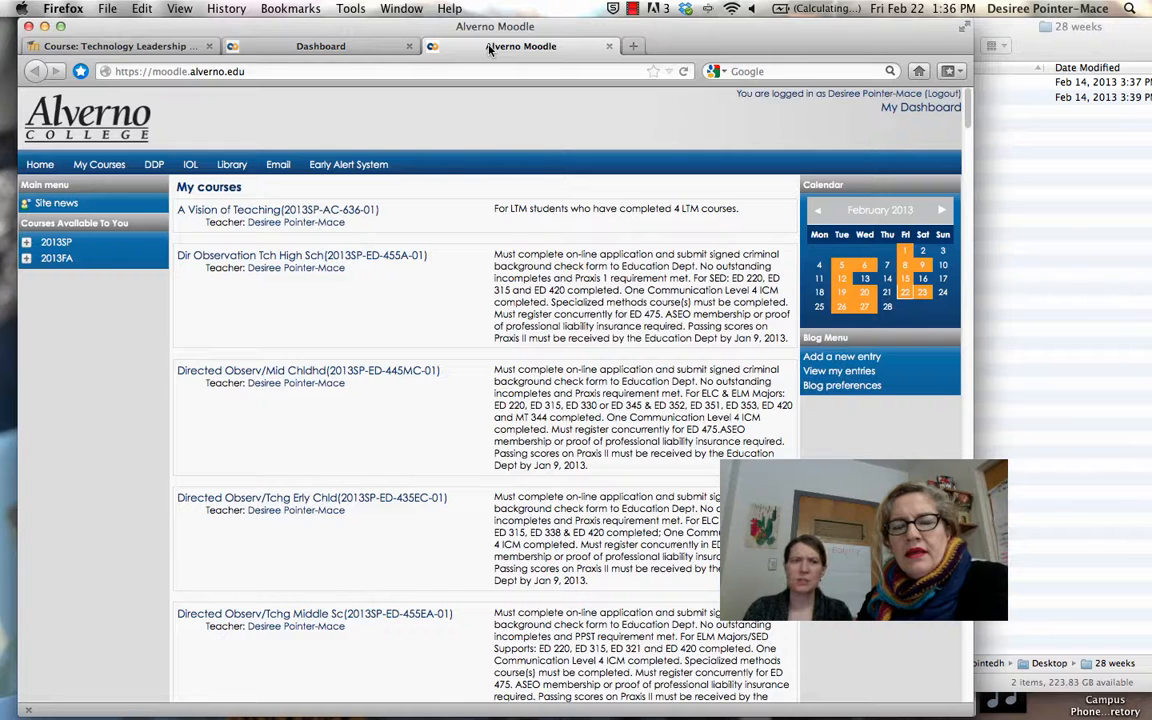
click(129, 44)
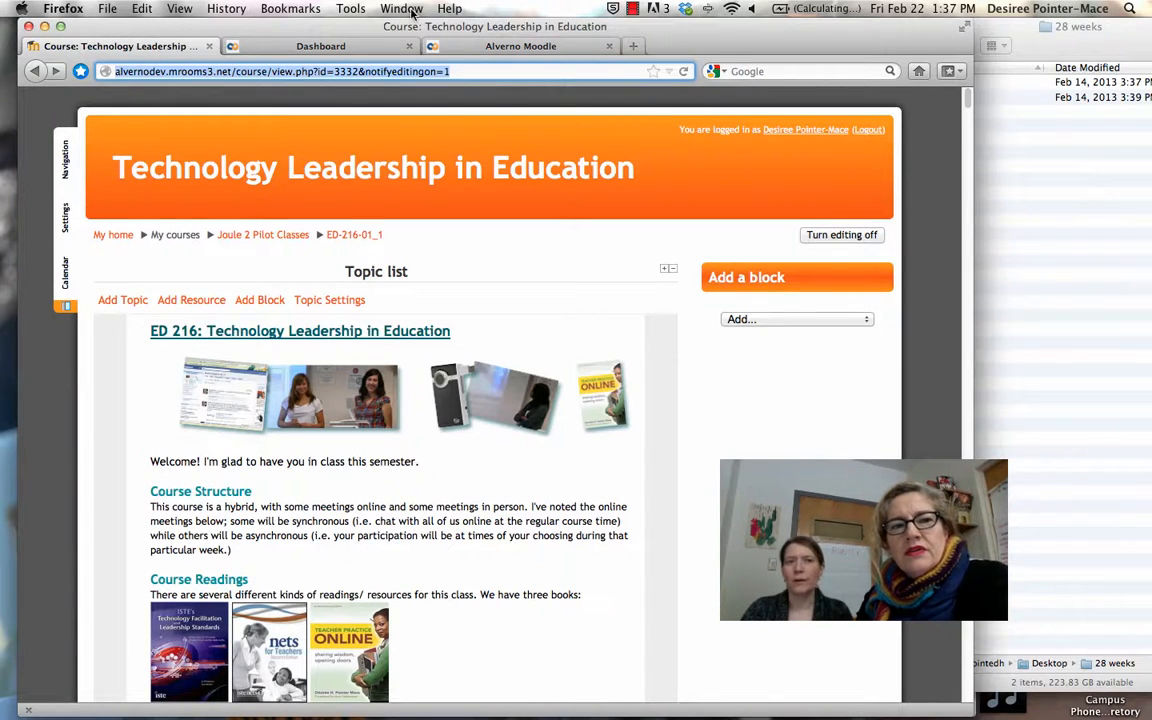
click(346, 48)
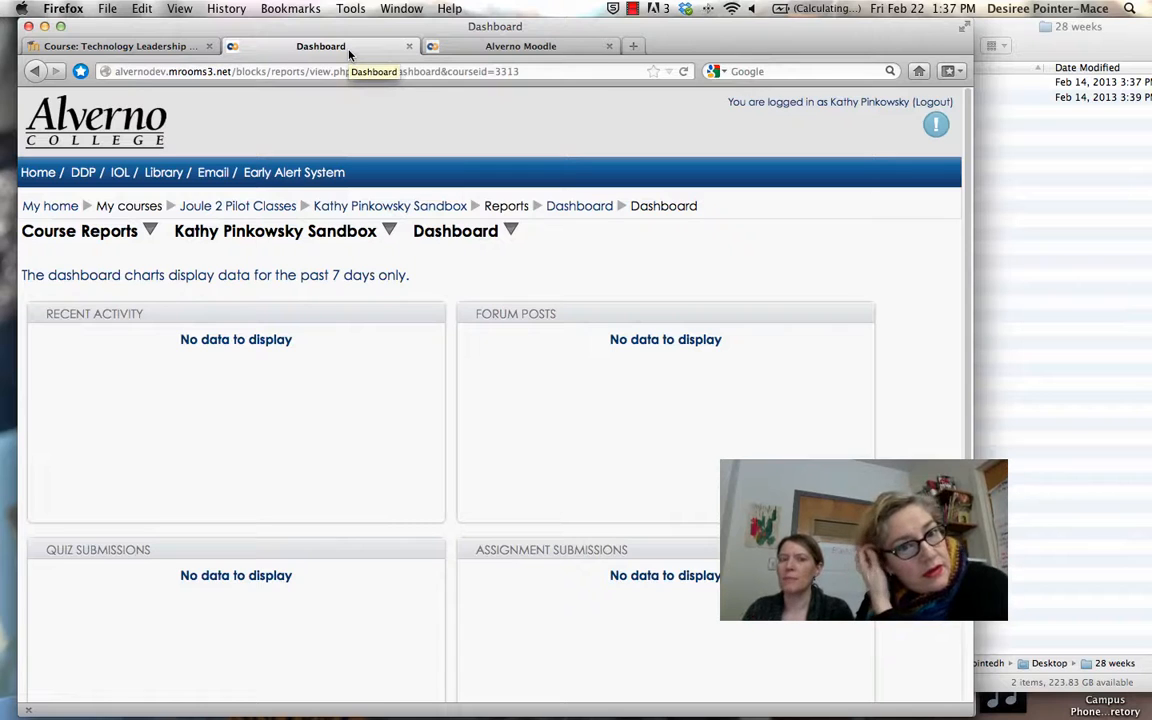